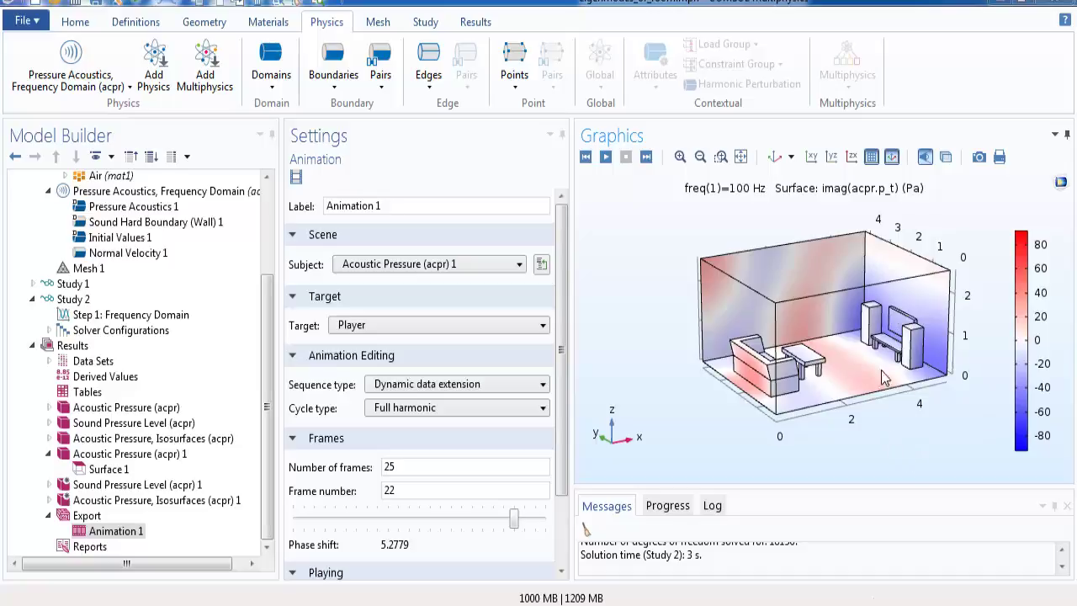
# Play and stop the pressure animation, then add an Impedance 1 boundary condition.
pyautogui.click(604, 157)
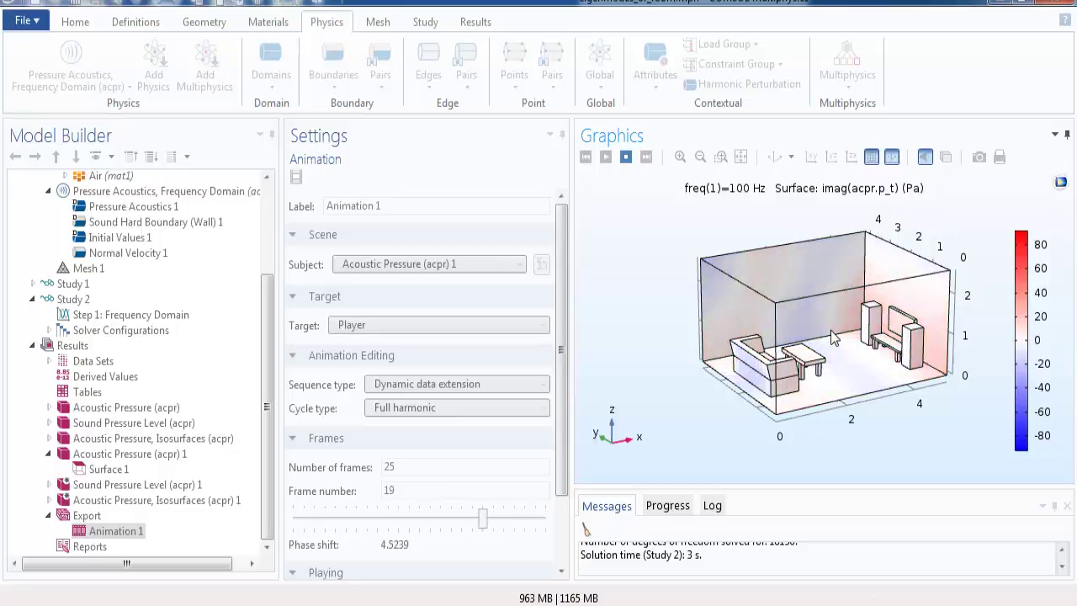
pyautogui.click(625, 156)
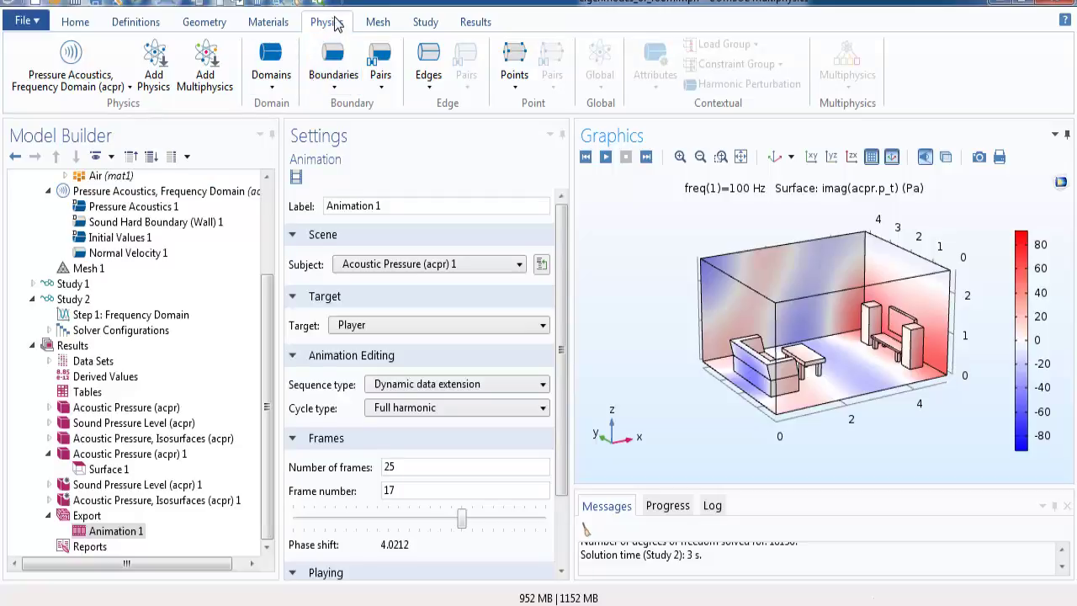
pyautogui.click(334, 75)
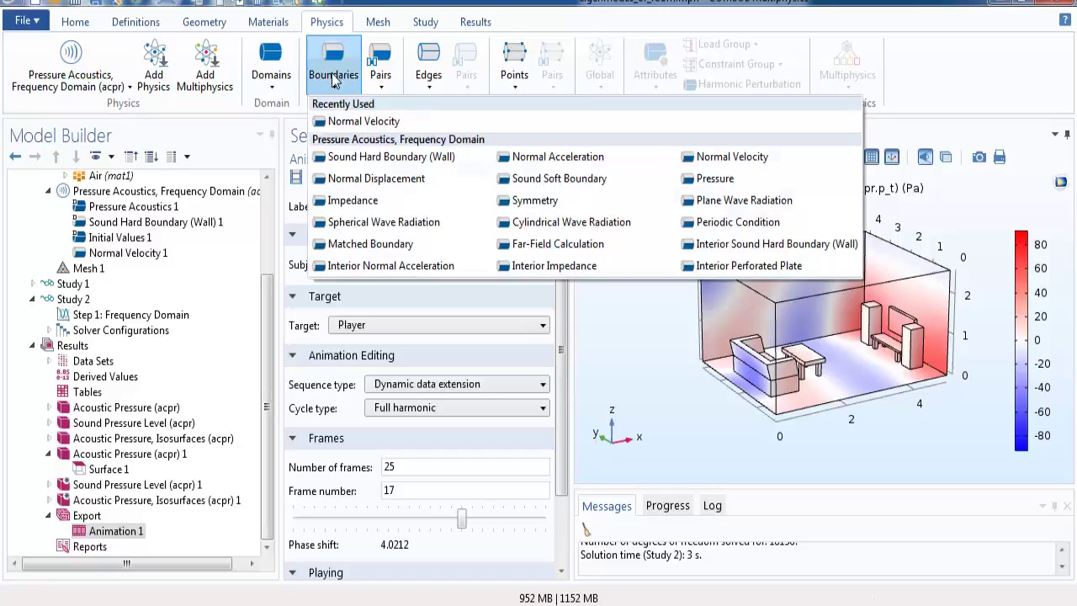
pyautogui.click(353, 202)
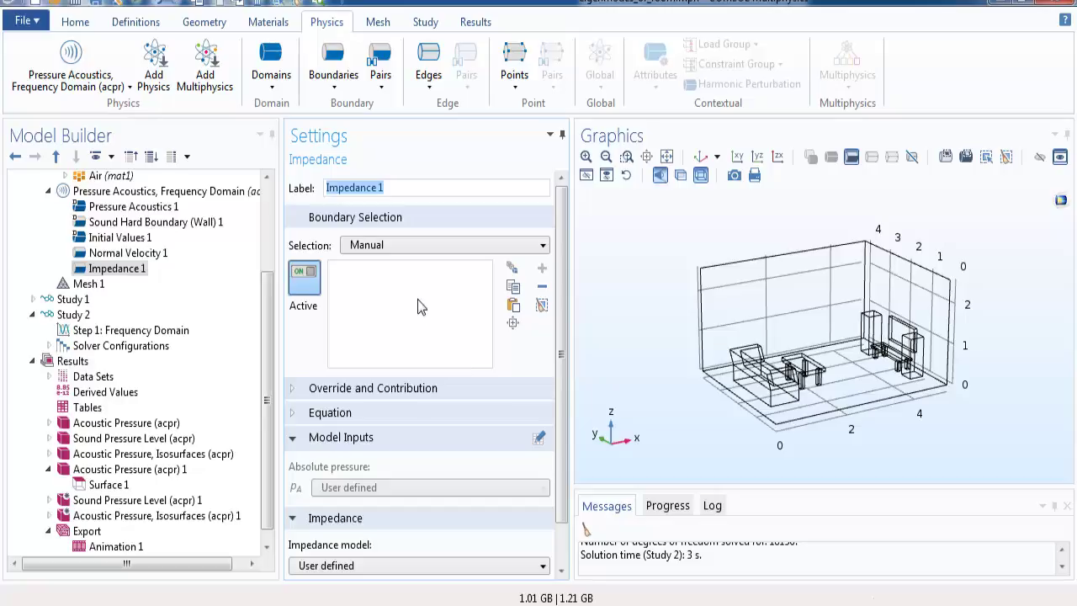
# Assign the back, front-left and right walls and ceiling to Impedance 1 with Zi 1.2[kg/m^3]*343[m/s].
pyautogui.click(781, 265)
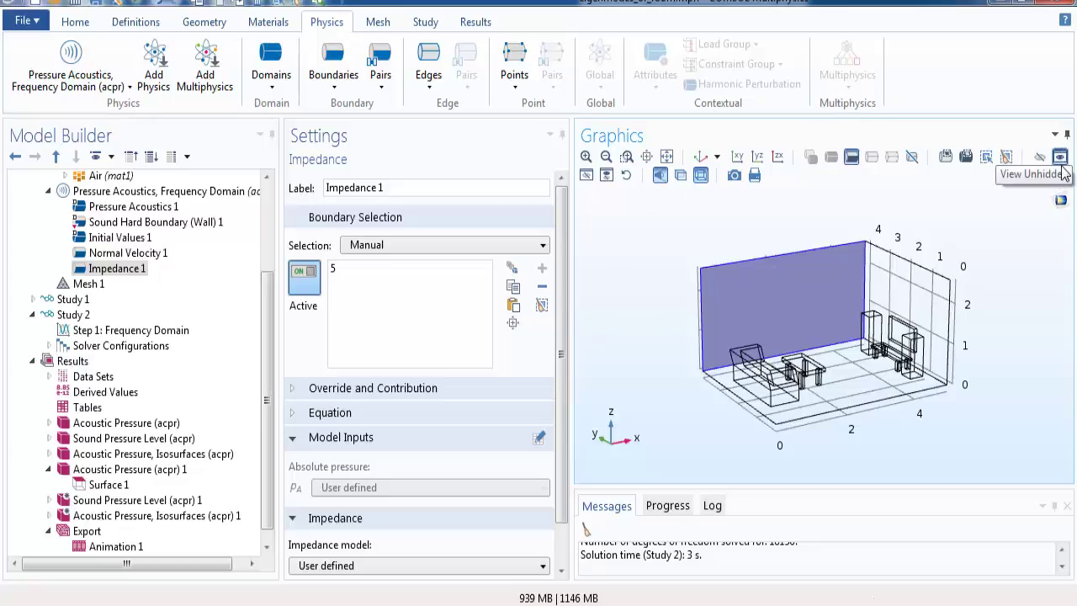
pyautogui.click(607, 176)
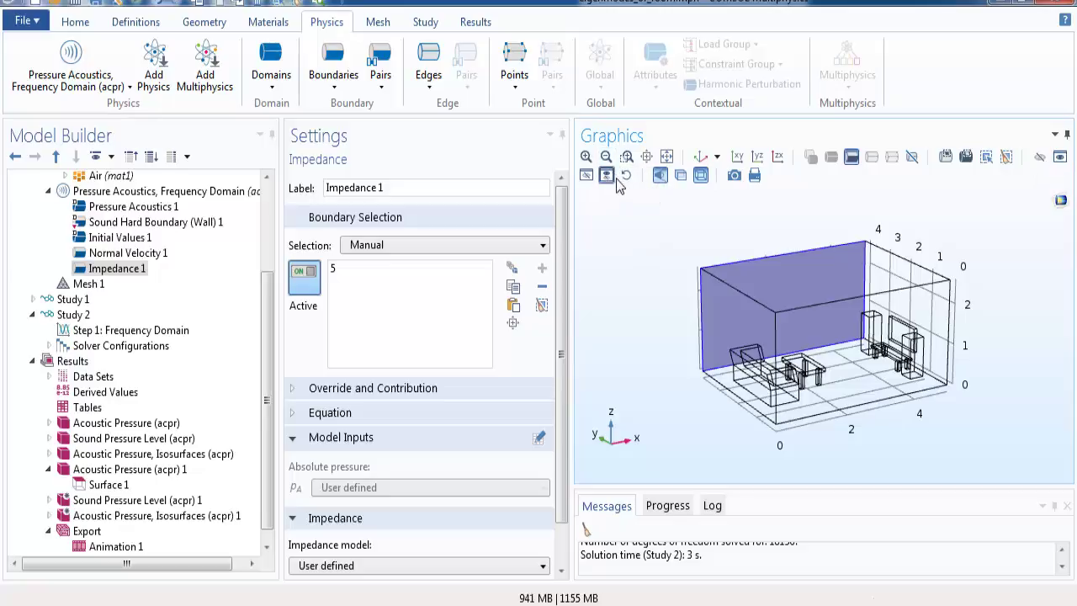
pyautogui.click(726, 331)
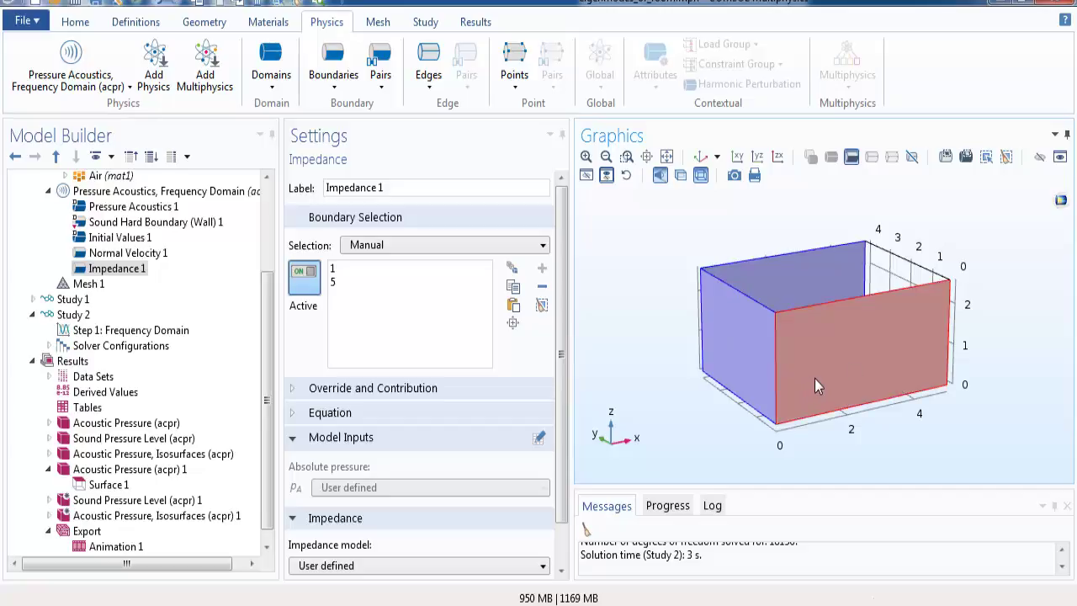
pyautogui.click(863, 361)
pyautogui.click(784, 272)
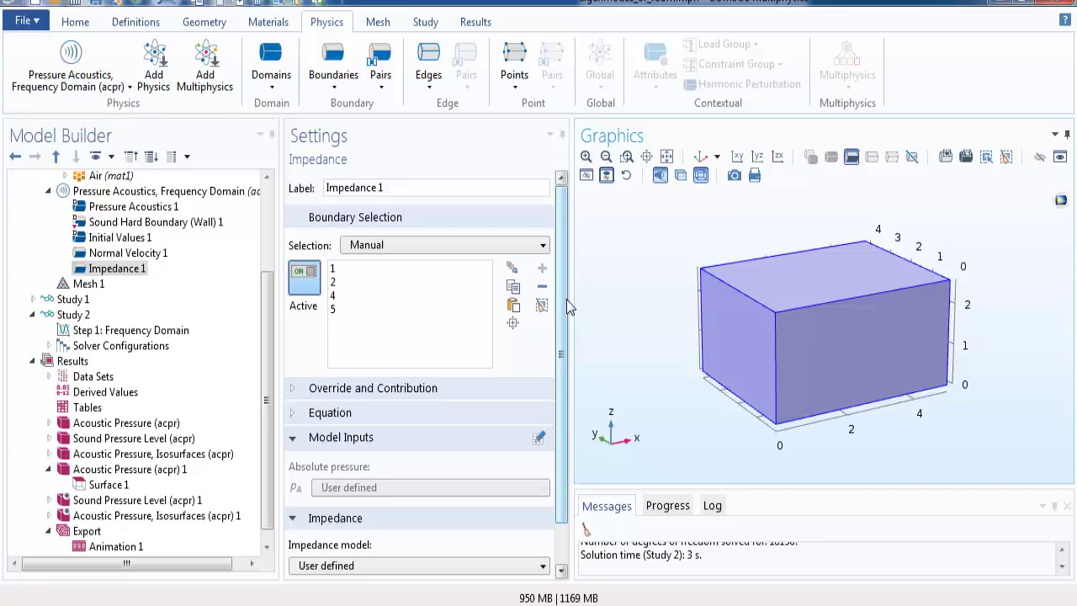
pyautogui.moveTo(564, 309); pyautogui.dragTo(564, 415)
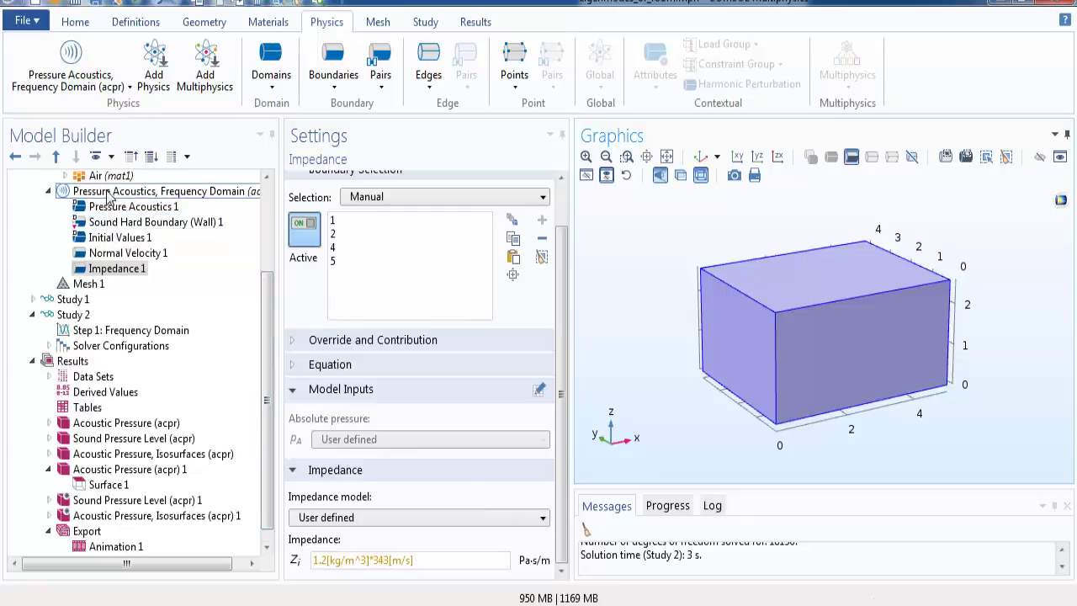
# Inspect the sound-hard wall's overridden boundaries 1, 2, 4 and 5.
pyautogui.click(156, 223)
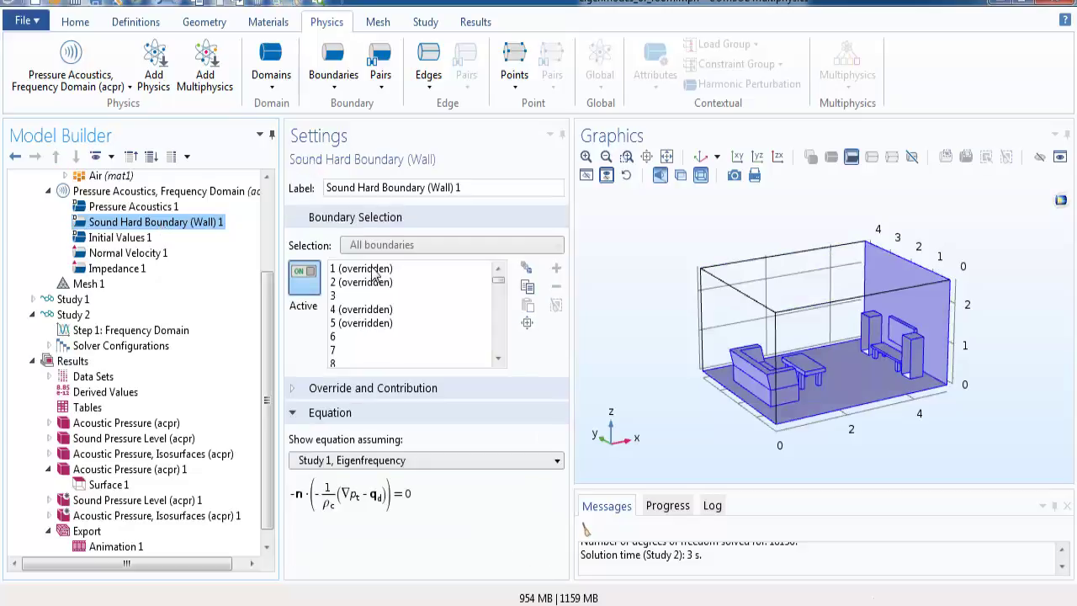
pyautogui.click(376, 269)
pyautogui.click(375, 283)
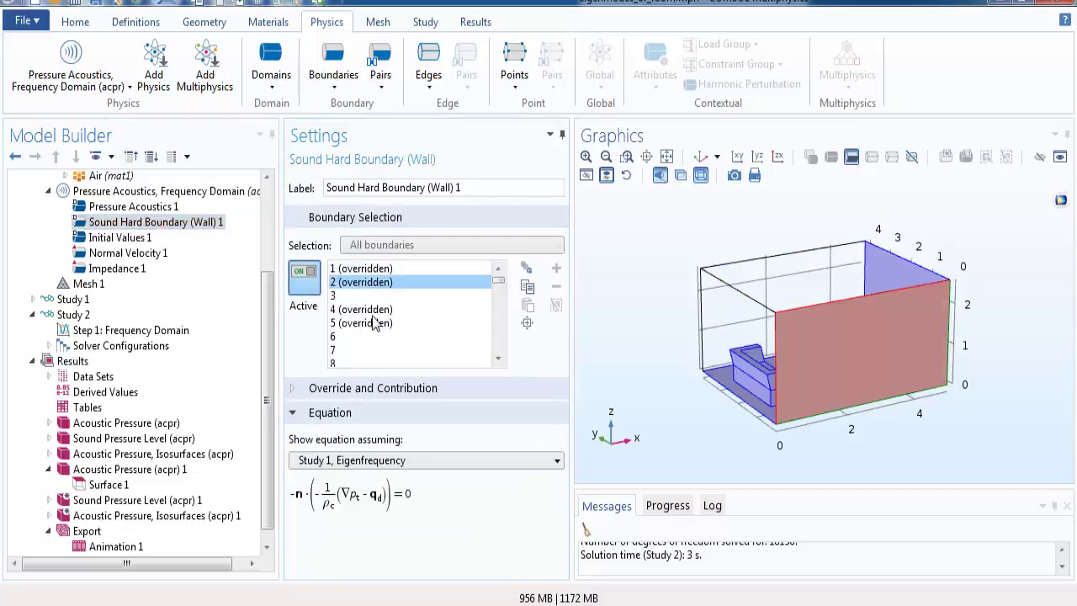
pyautogui.click(375, 310)
pyautogui.click(371, 322)
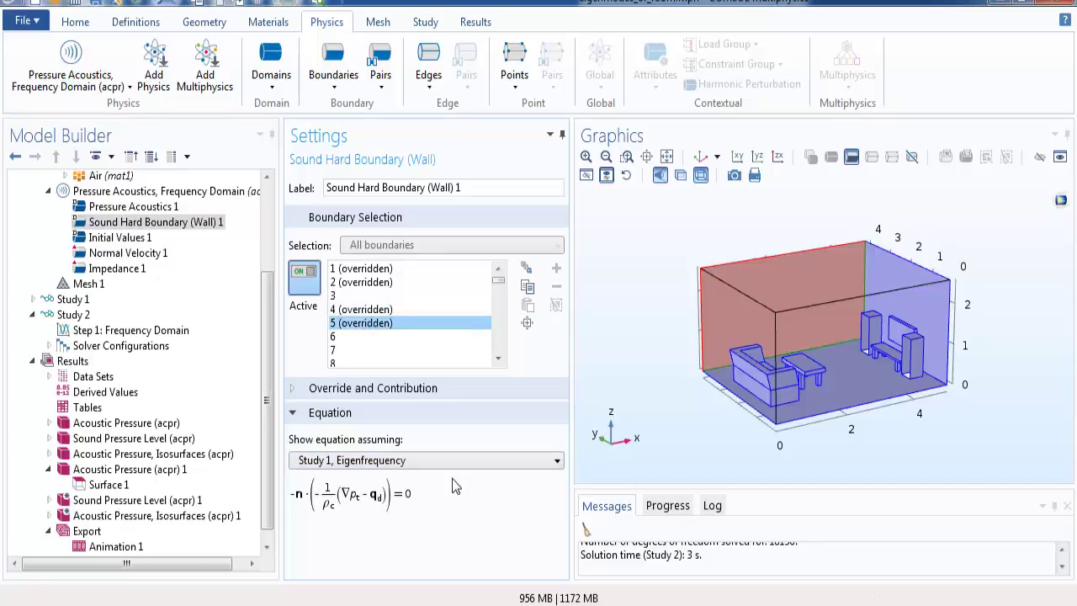
# Review overrides by Impedance 1 and Normal Velocity 1, then show Study 2's frequency-domain step.
pyautogui.click(301, 353)
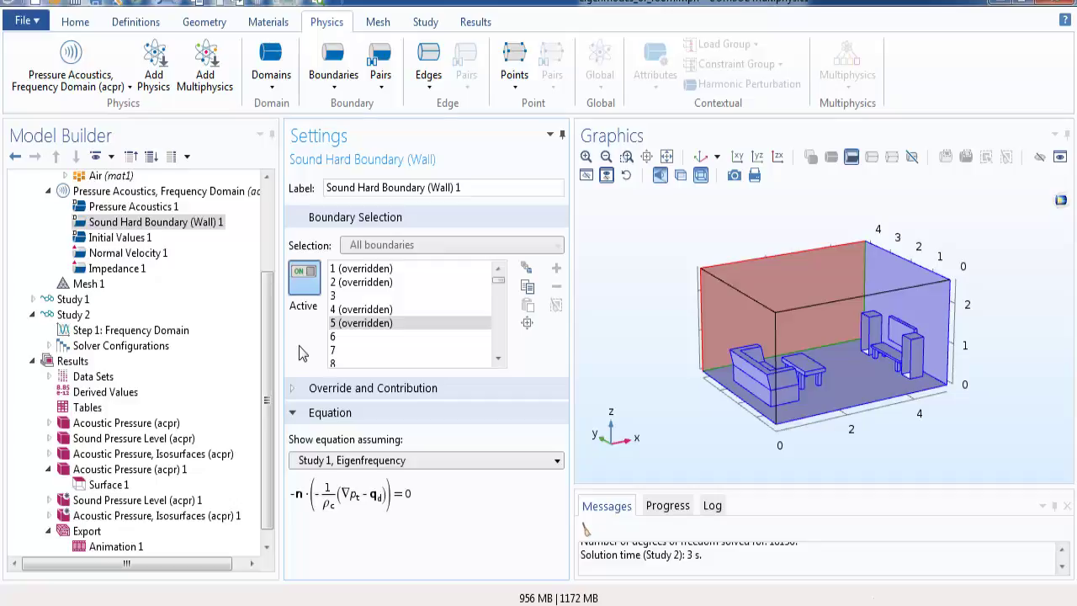
pyautogui.click(294, 392)
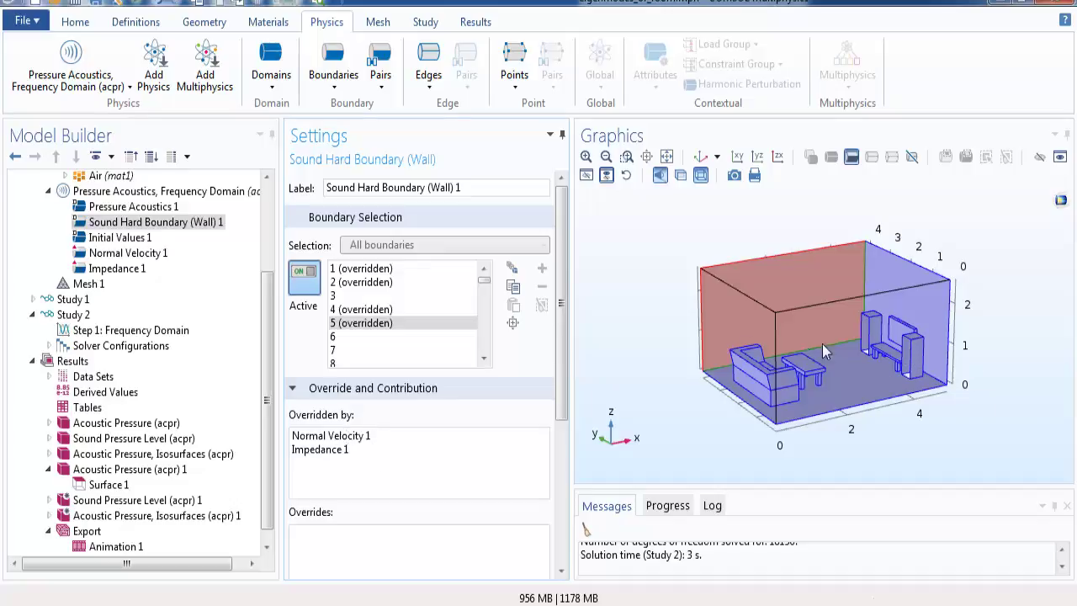
pyautogui.click(302, 452)
pyautogui.click(350, 436)
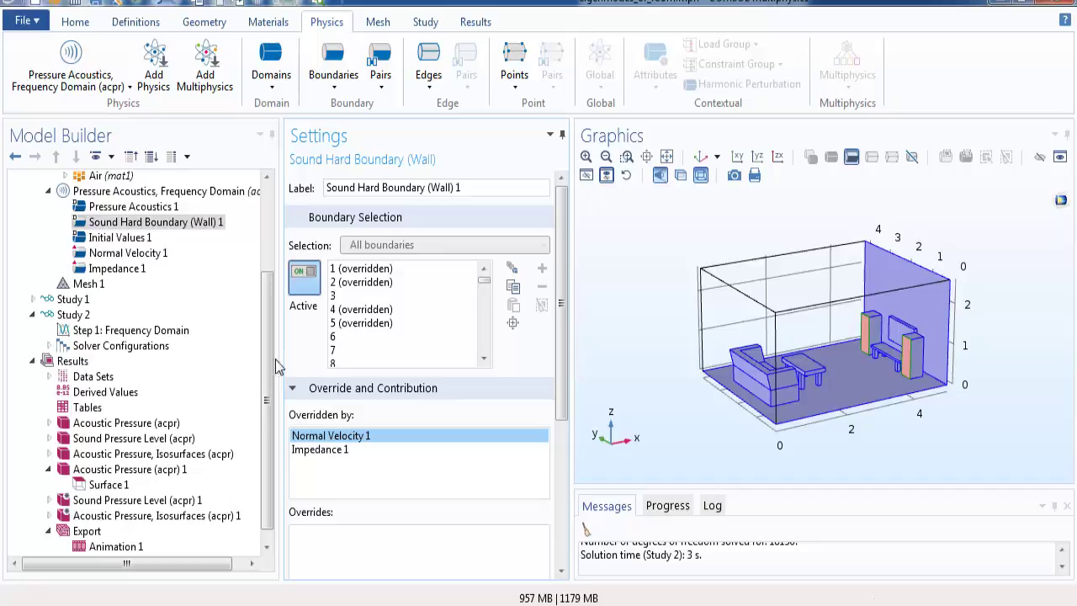
pyautogui.click(143, 330)
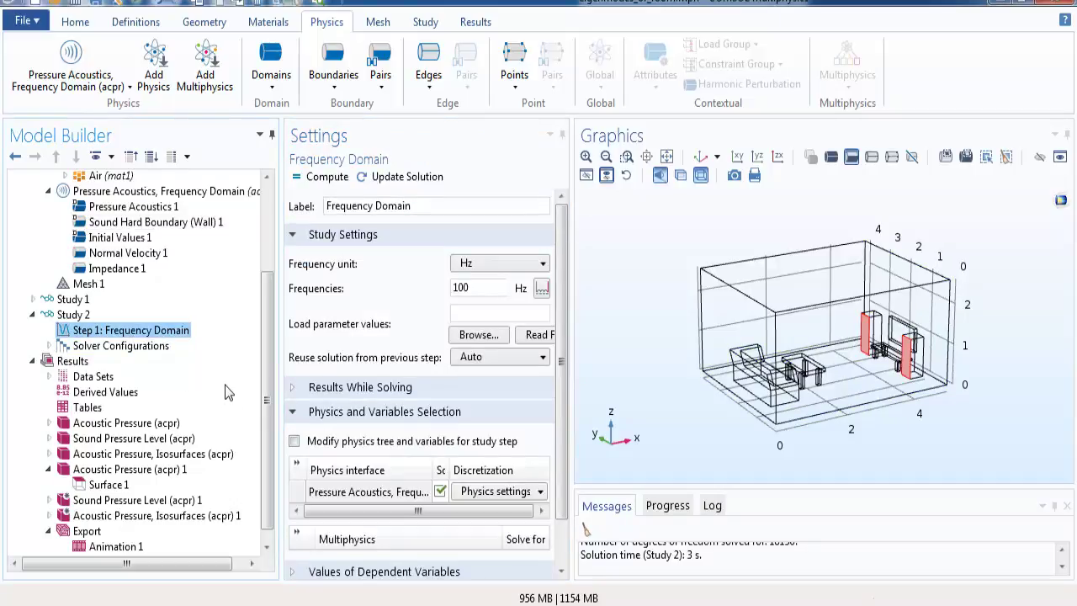
# Solve Study 2 and plot acpr.p_t instead of imag(acpr.p_t) with the Wave color table.
pyautogui.click(320, 178)
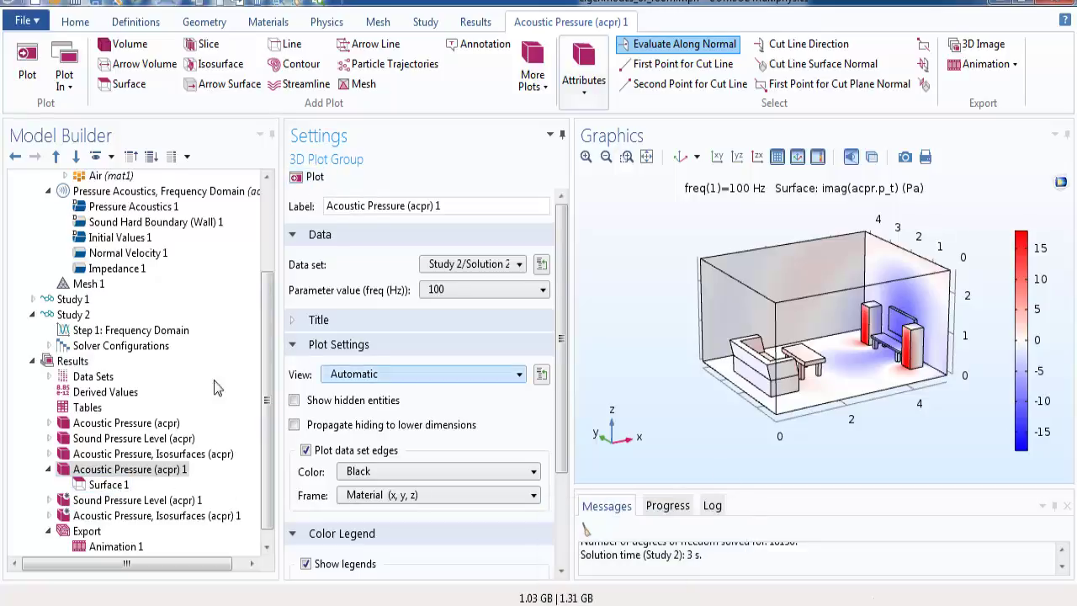
pyautogui.click(111, 485)
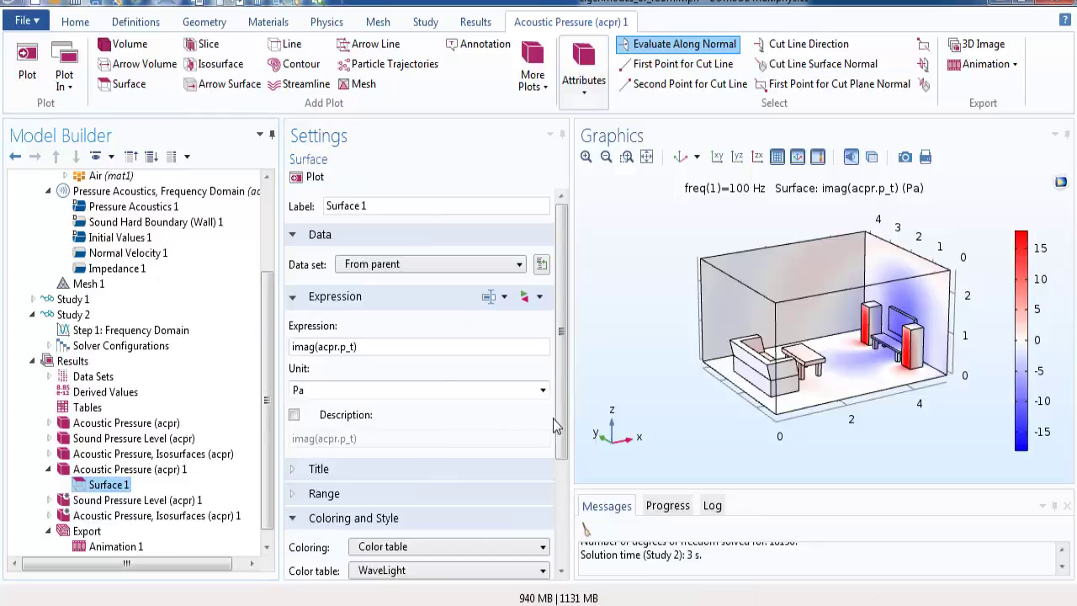
pyautogui.click(317, 347)
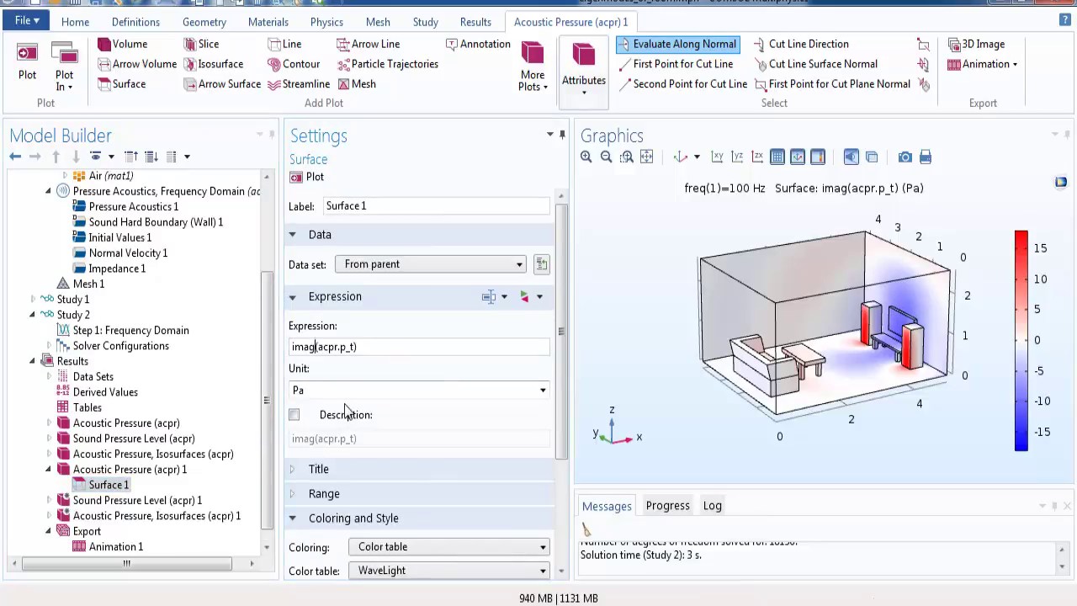
pyautogui.press('BackSpace')
pyautogui.press('BackSpace')
pyautogui.press('BackSpace')
pyautogui.press('BackSpace')
pyautogui.press('Delete')
pyautogui.click(296, 176)
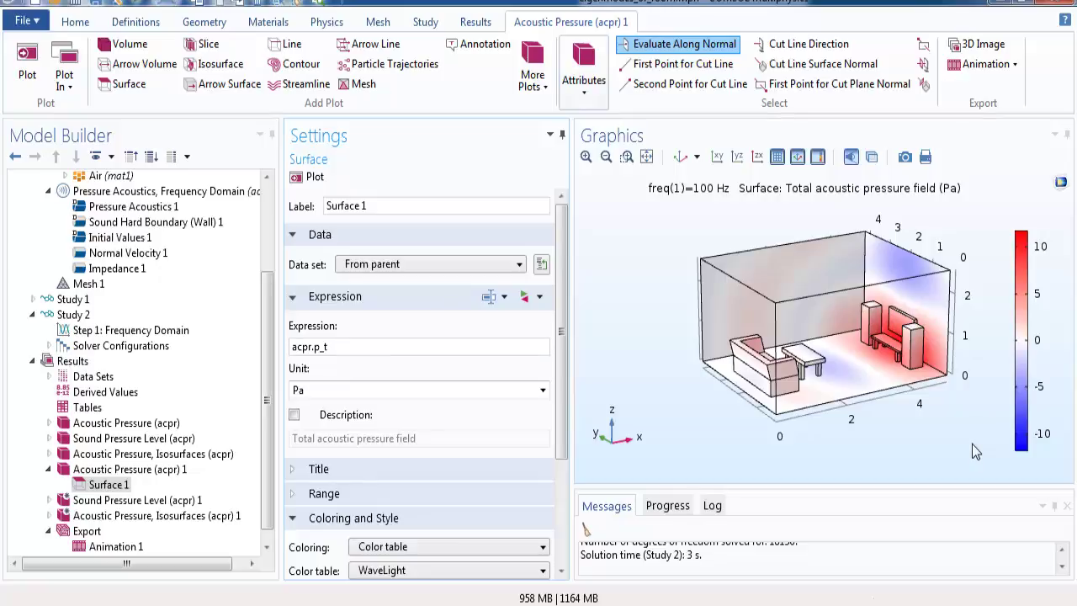
pyautogui.click(418, 573)
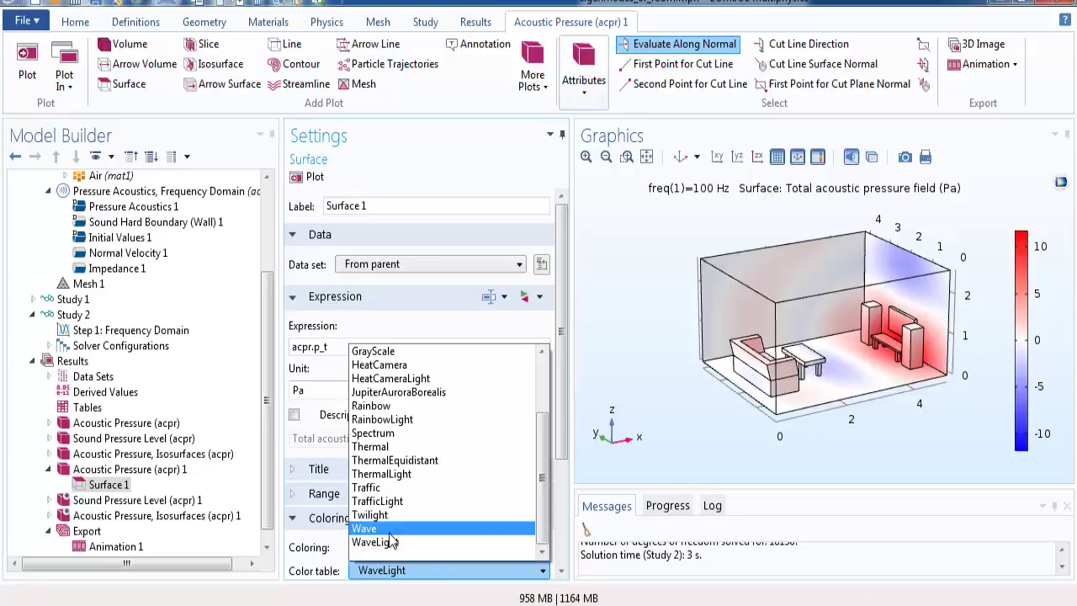
pyautogui.click(364, 529)
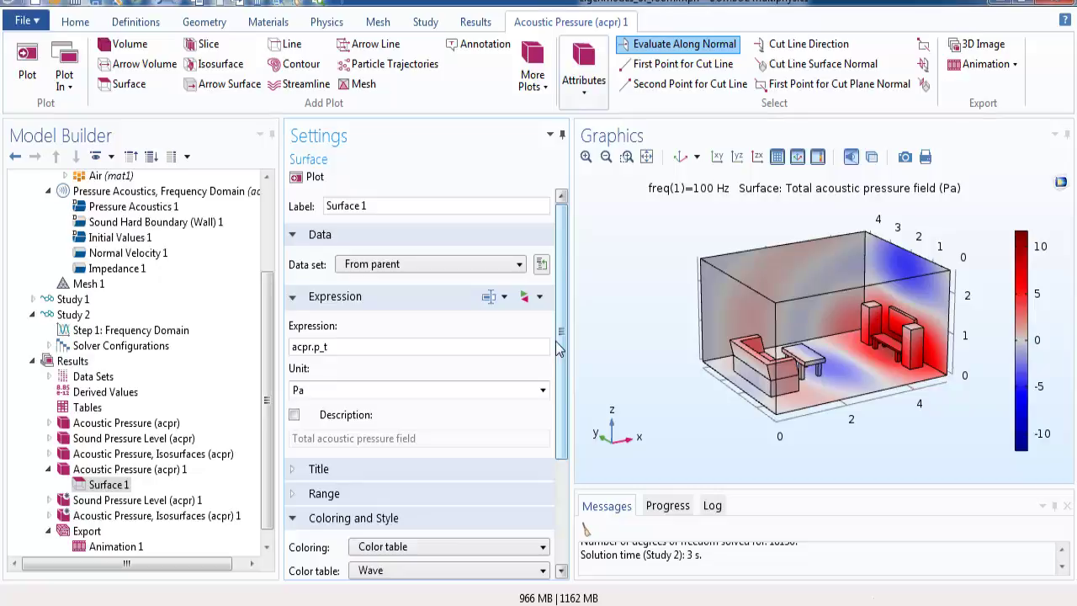
# Play Animation 1 of the updated total pressure field, stopping at frame 23 of 25.
pyautogui.click(114, 547)
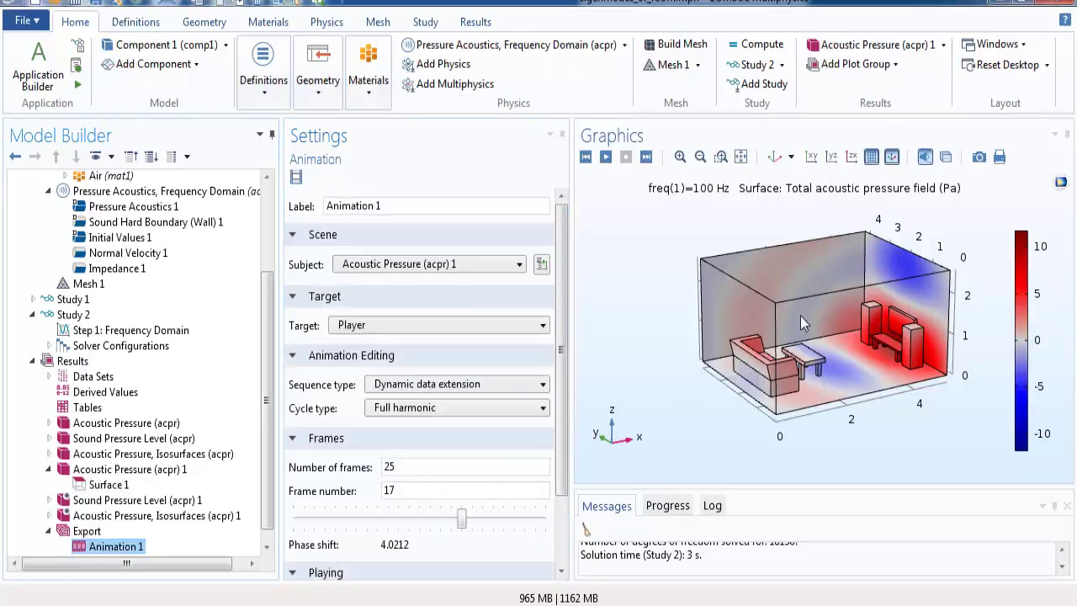
pyautogui.click(606, 159)
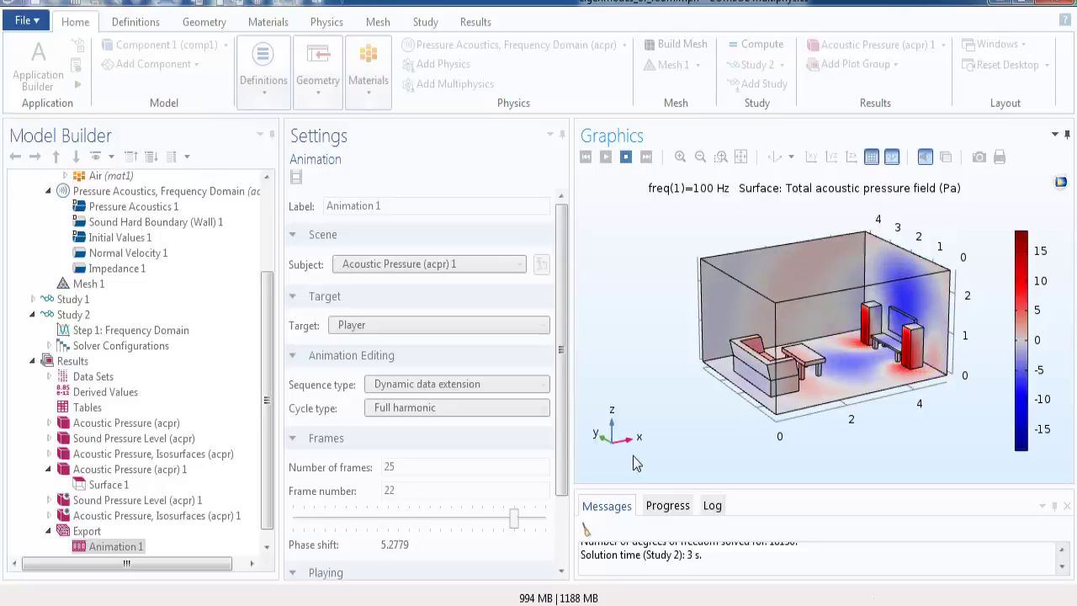
pyautogui.click(625, 157)
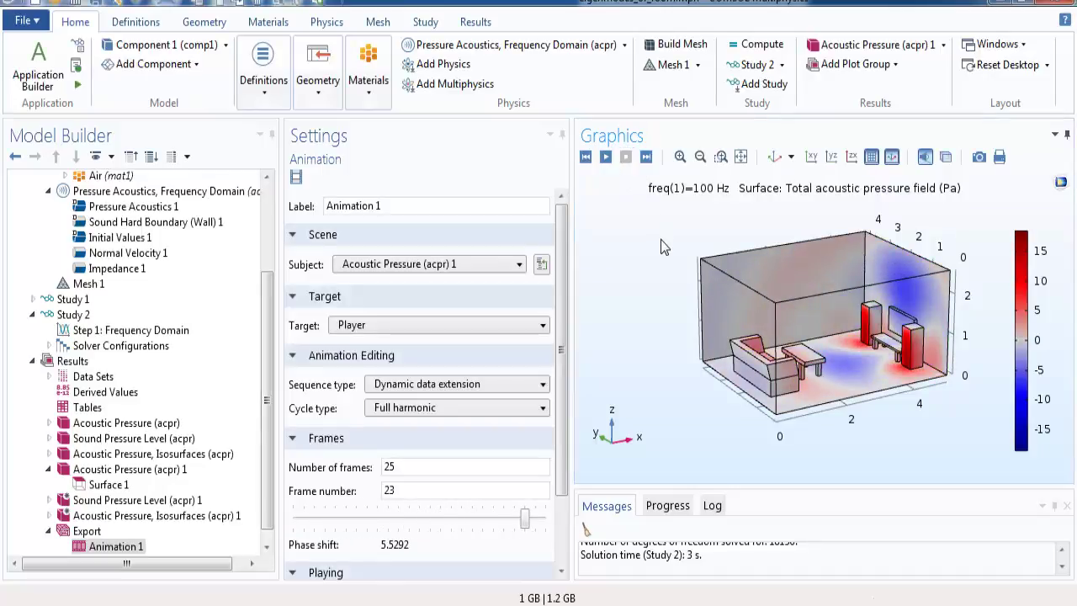
# Confirm the loudspeakers use Inward velocity, then display the 100 Hz Sound Pressure Level (acpr) 1 plot.
pyautogui.click(106, 257)
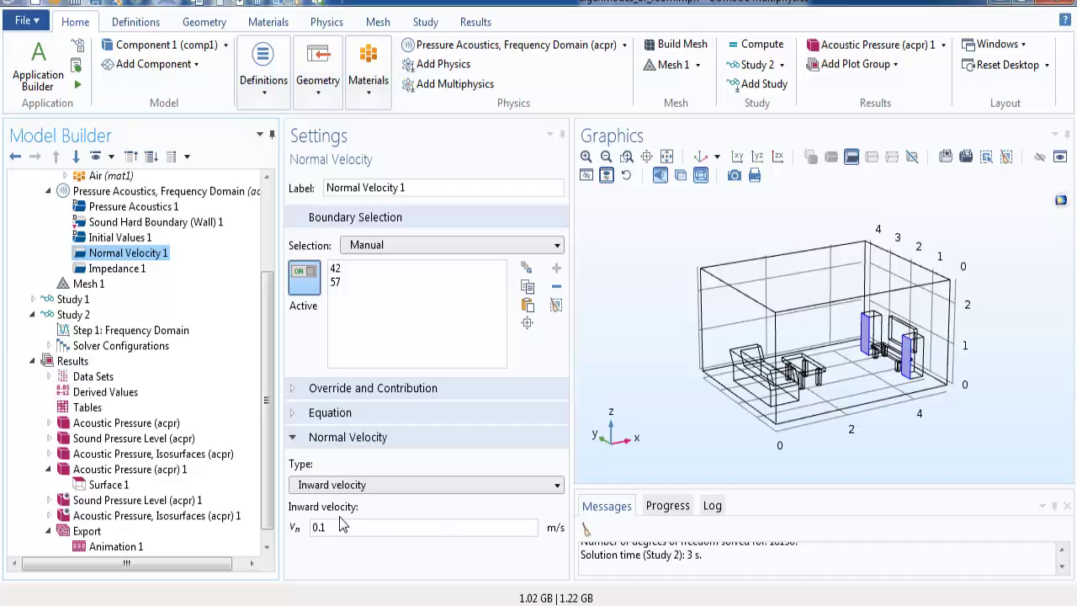
pyautogui.click(339, 486)
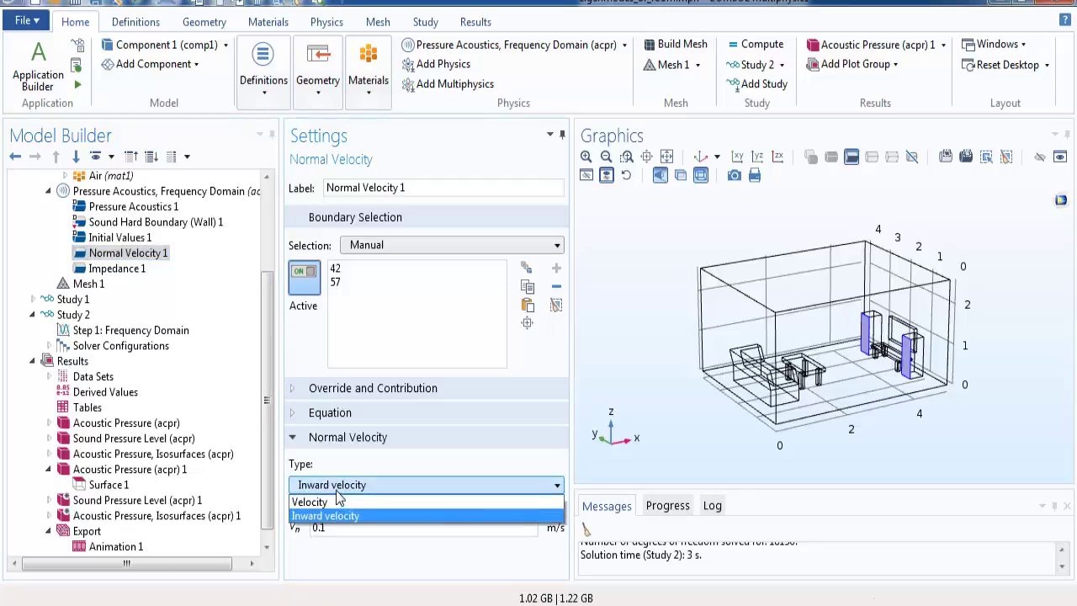
pyautogui.click(358, 516)
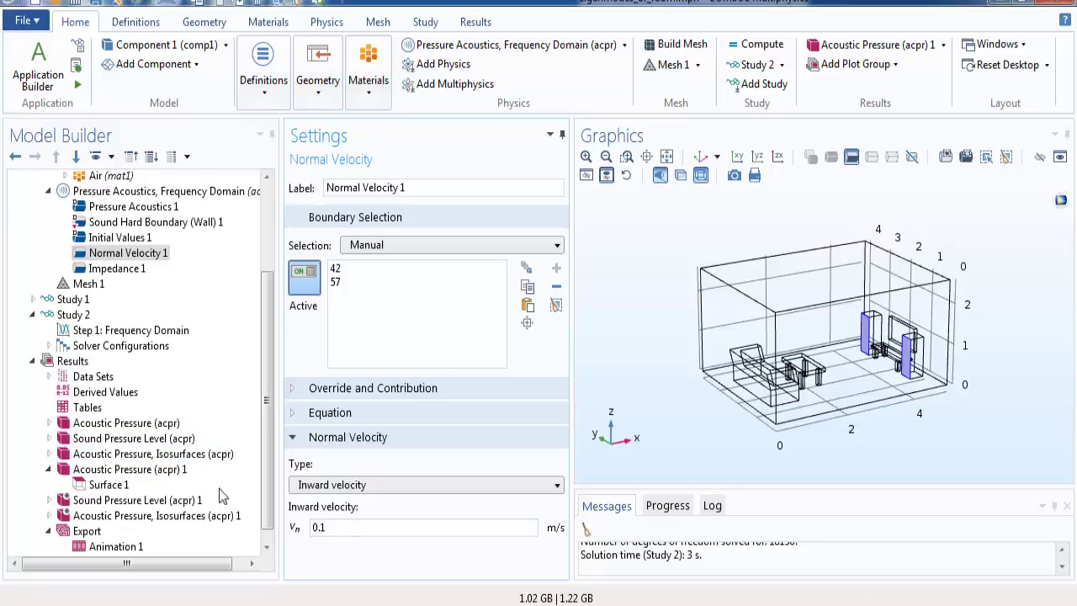
pyautogui.click(147, 502)
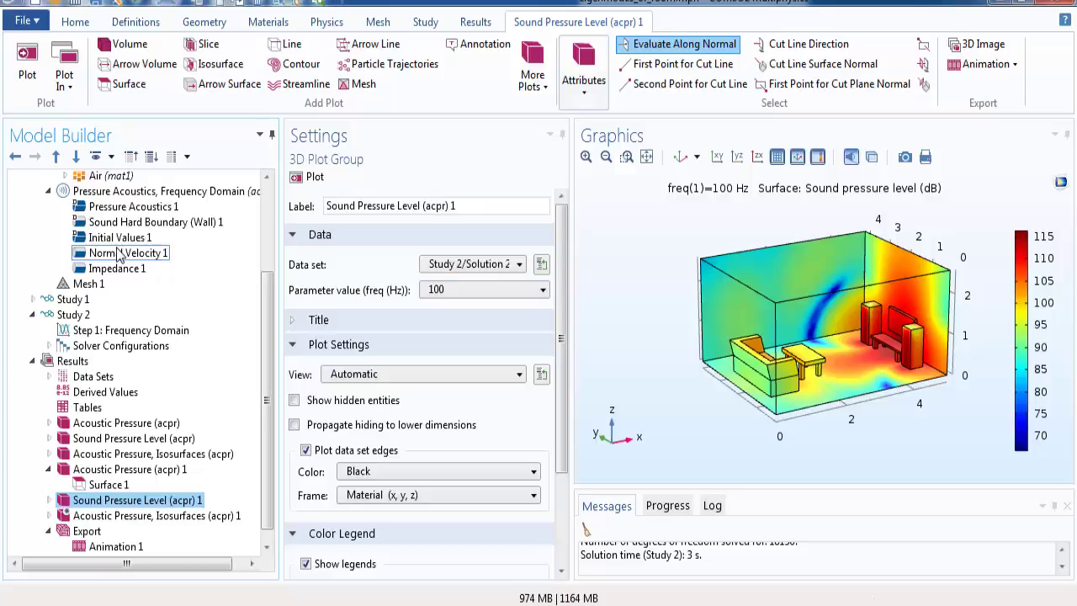
# Show Normal Velocity 1 settings: boundaries 42 and 57 at 0.1 m/s inward velocity.
pyautogui.click(122, 252)
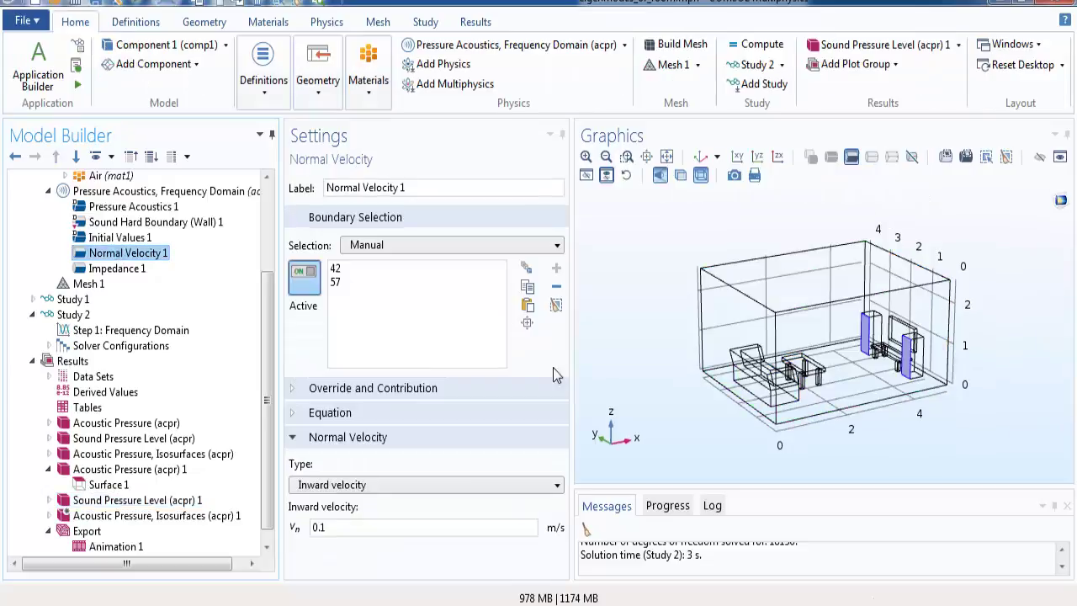
# Duplicate Normal Velocity 1 and move the copy, Normal Velocity 2, above Impedance 1.
pyautogui.rightClick(101, 261)
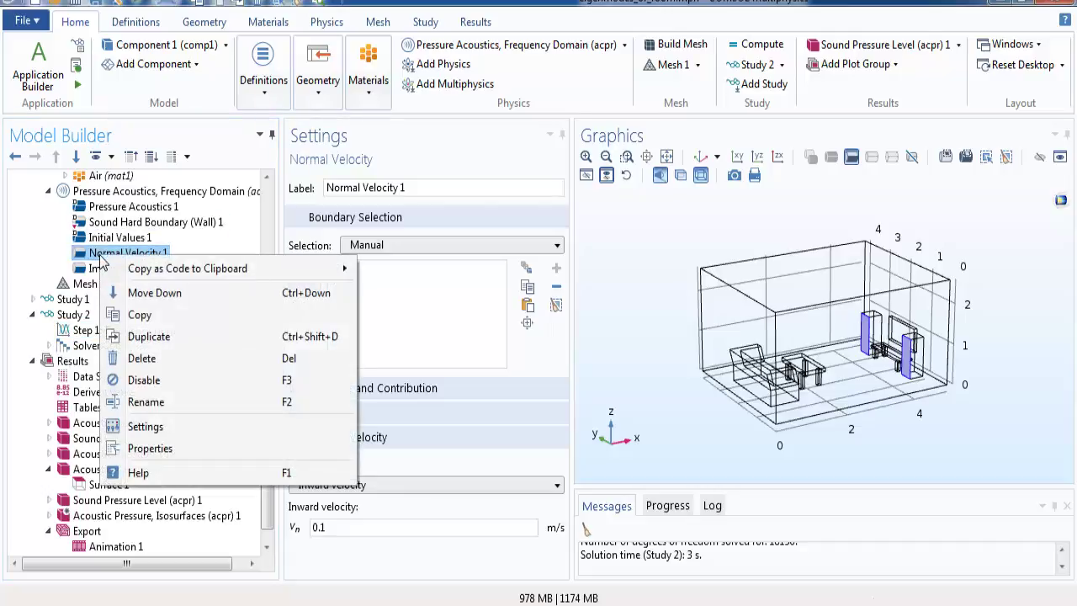
pyautogui.click(151, 337)
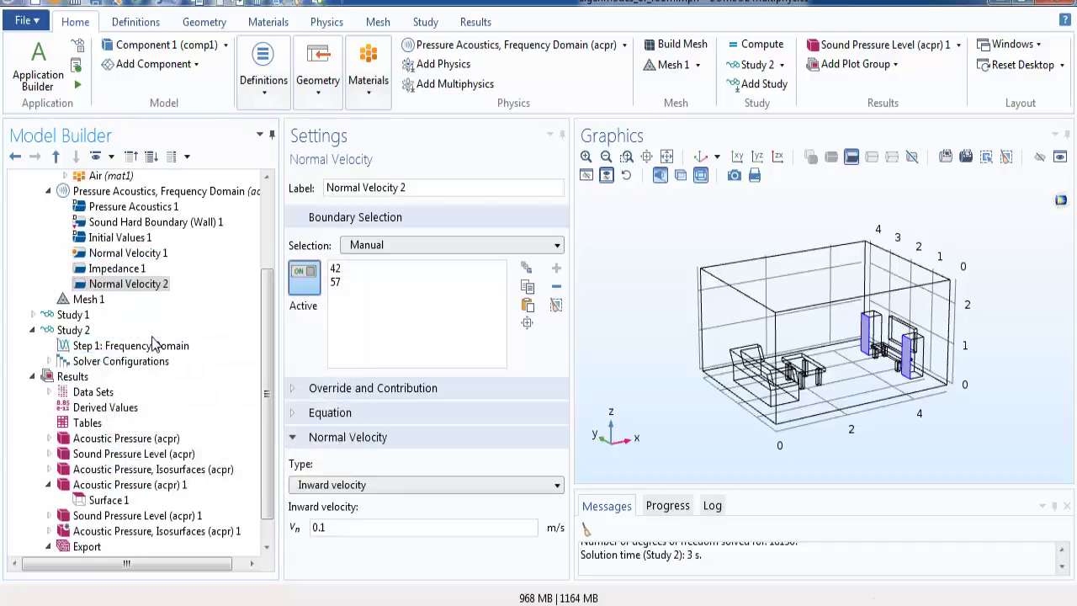
pyautogui.click(128, 285)
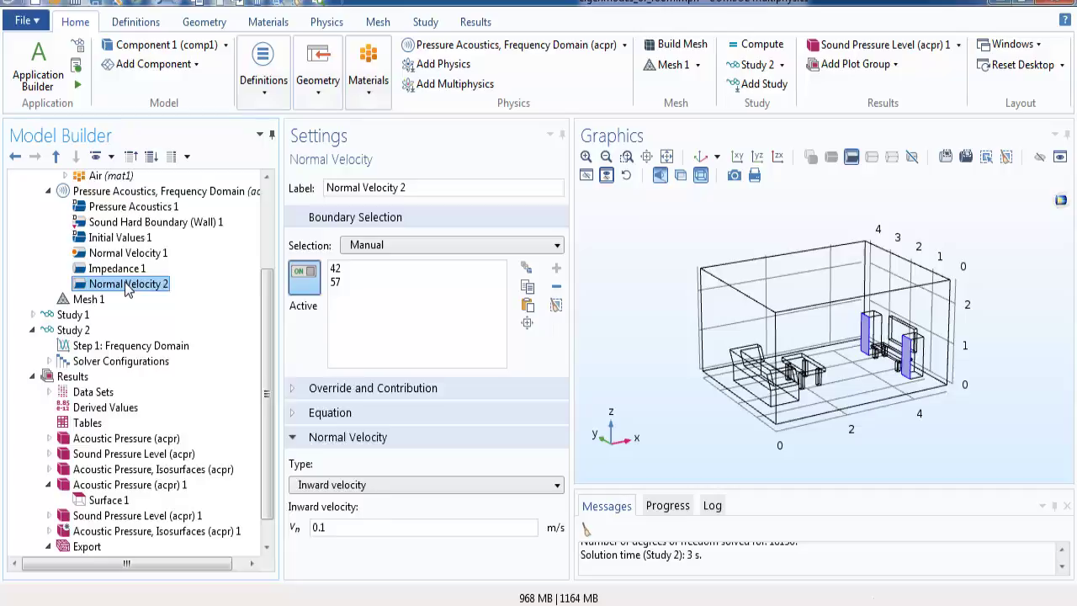
pyautogui.rightClick(128, 287)
pyautogui.click(145, 321)
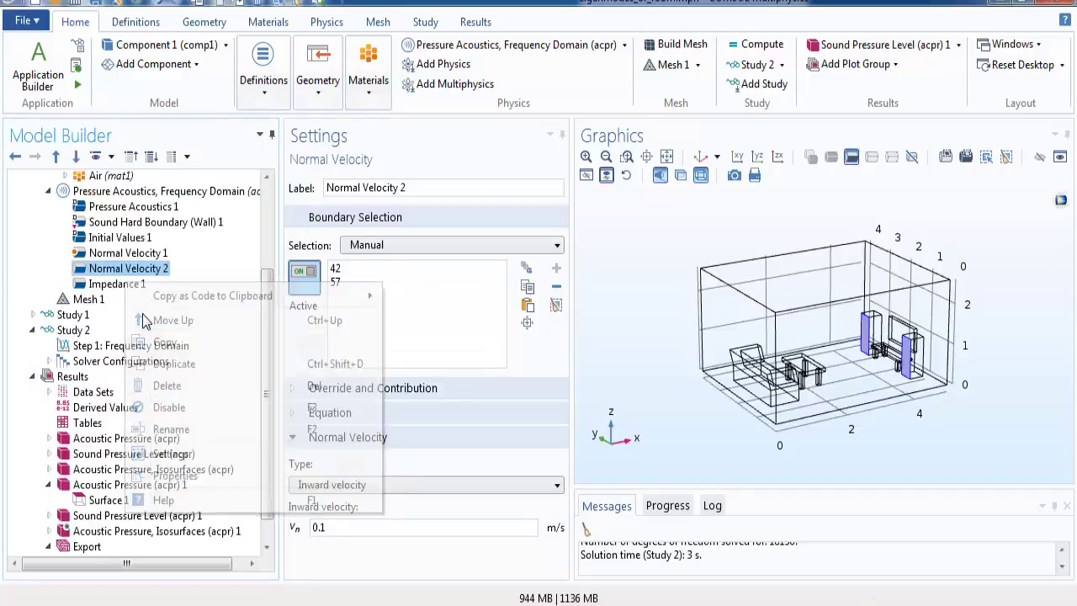
pyautogui.click(126, 254)
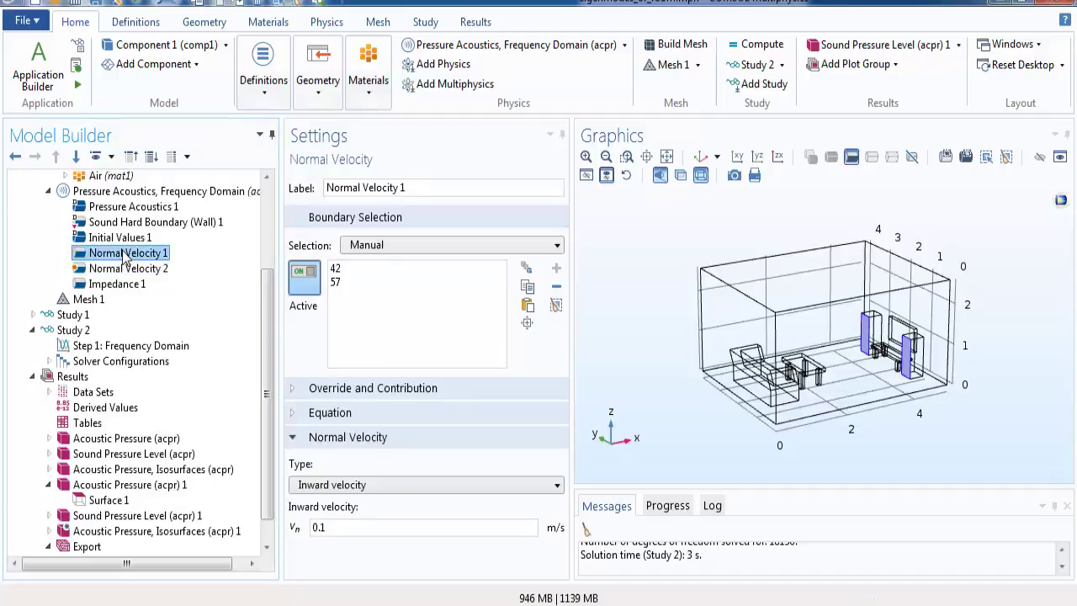
# Remove boundary 42 from Normal Velocity 1 and label it 'Normal Velocity 1 left'.
pyautogui.click(363, 283)
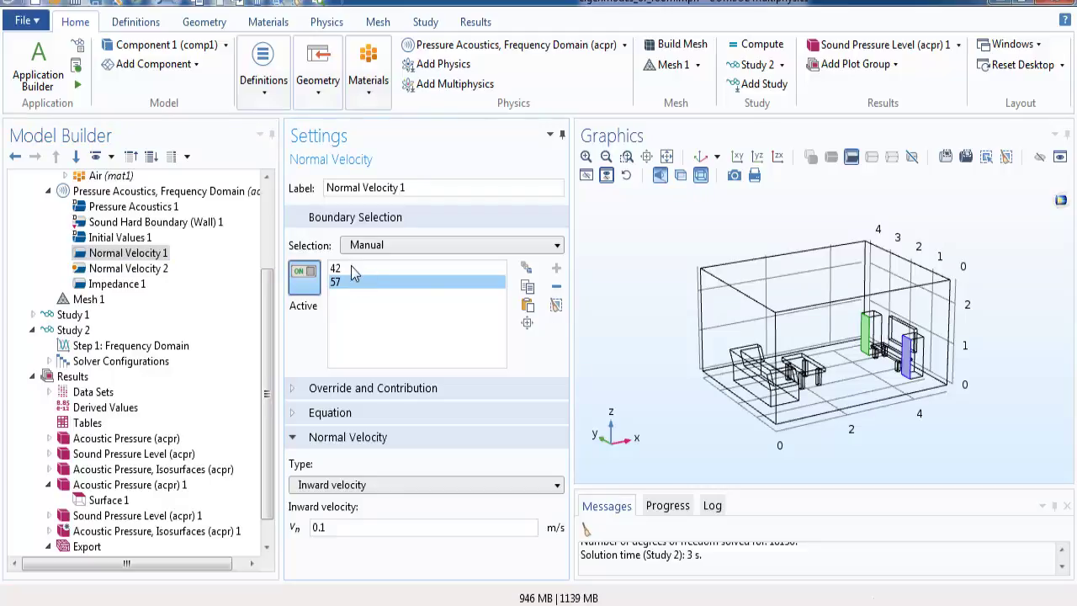
pyautogui.click(362, 268)
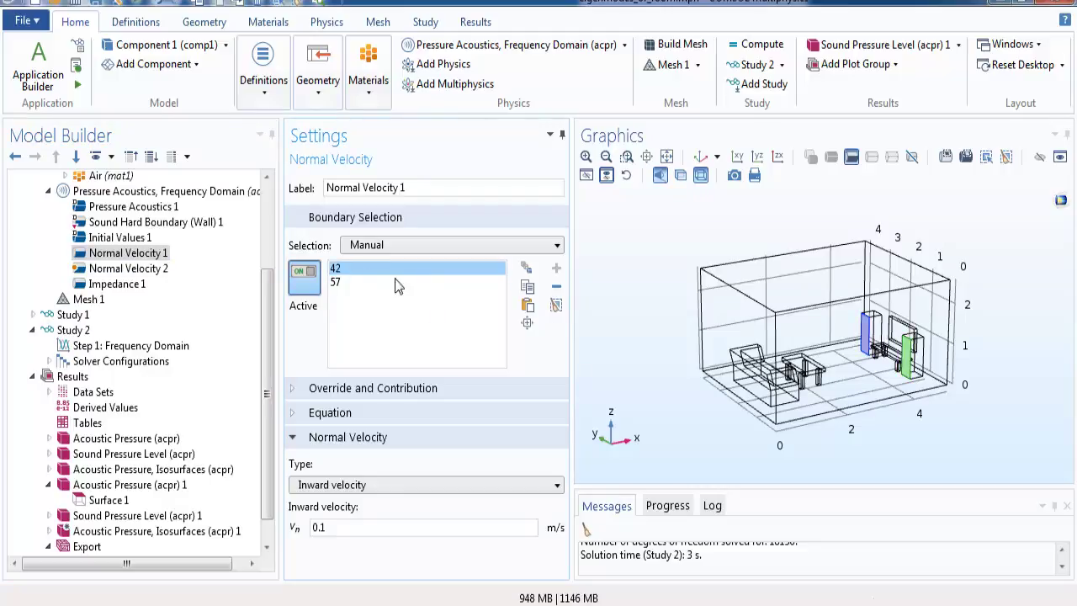
pyautogui.click(556, 286)
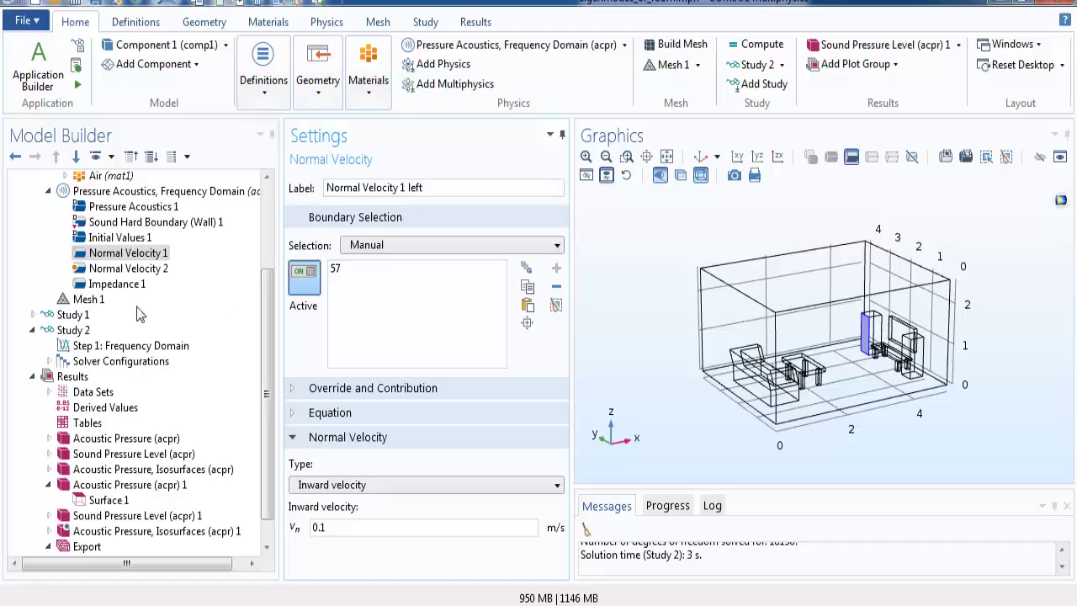
pyautogui.press('Tab')
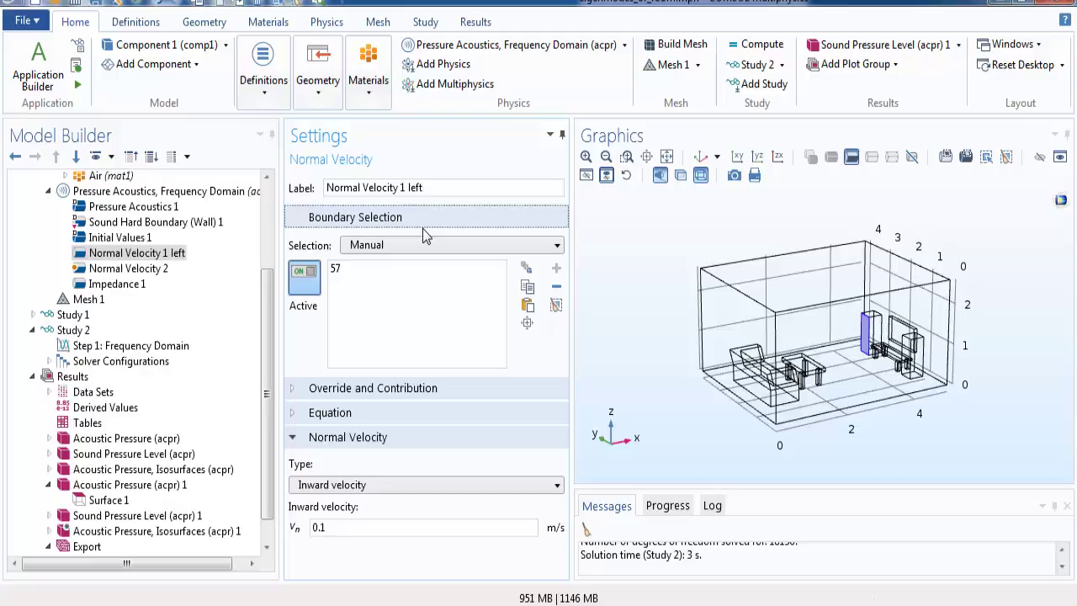
# Label Normal Velocity 2 'Normal Velocity 2 right' and remove boundary 57 from its selection.
pyautogui.click(126, 271)
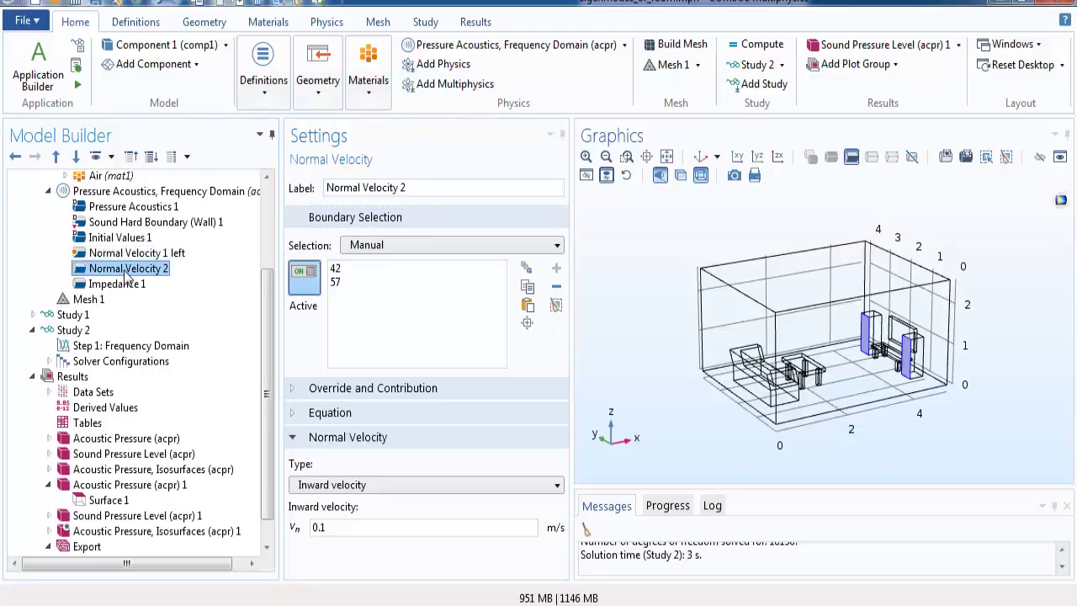
pyautogui.click(450, 186)
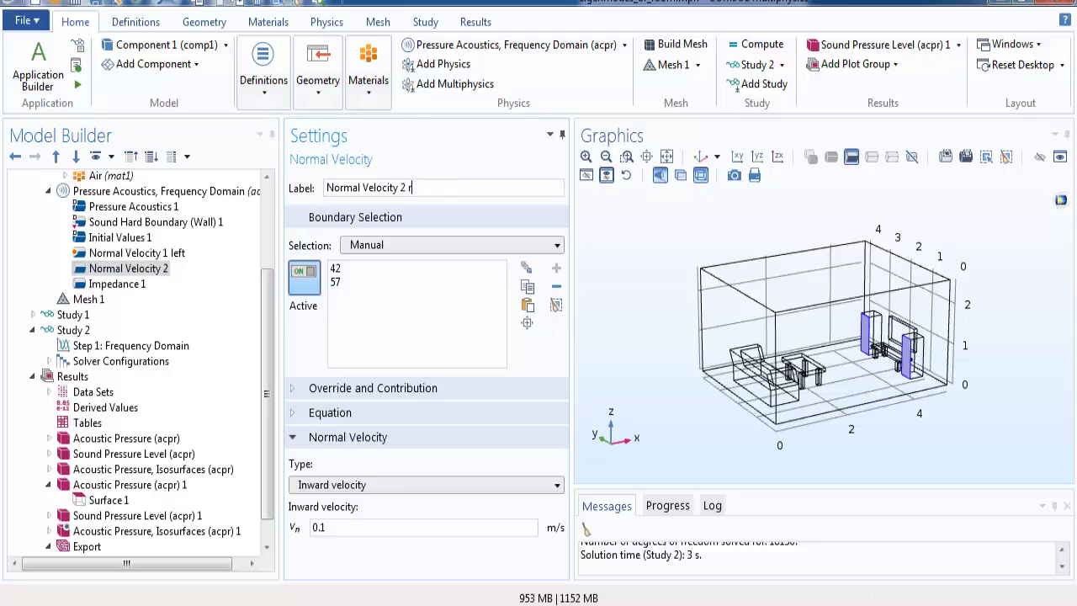
pyautogui.click(406, 283)
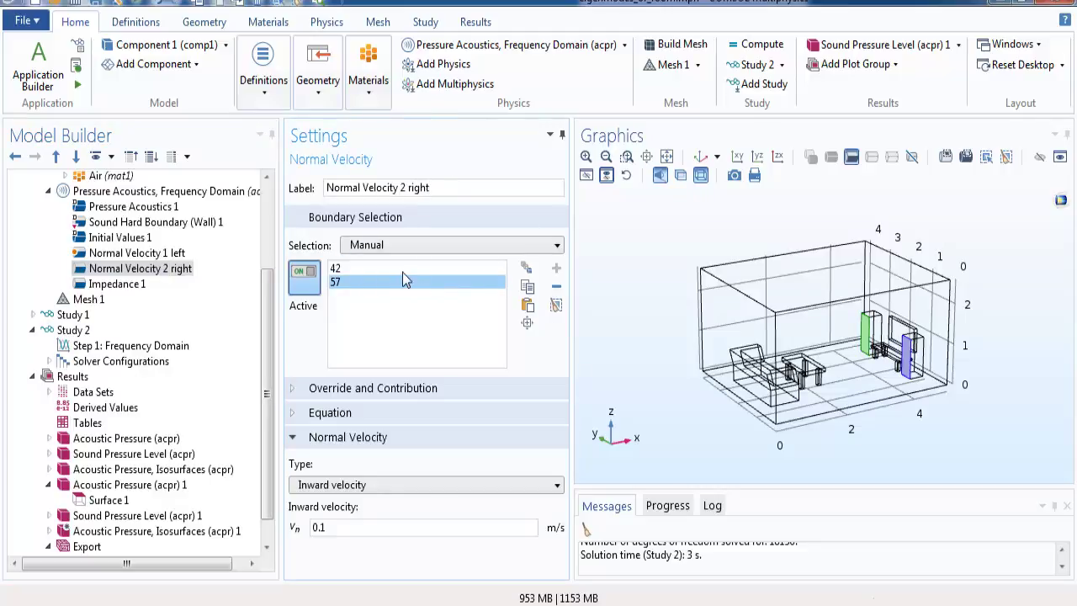
pyautogui.click(557, 288)
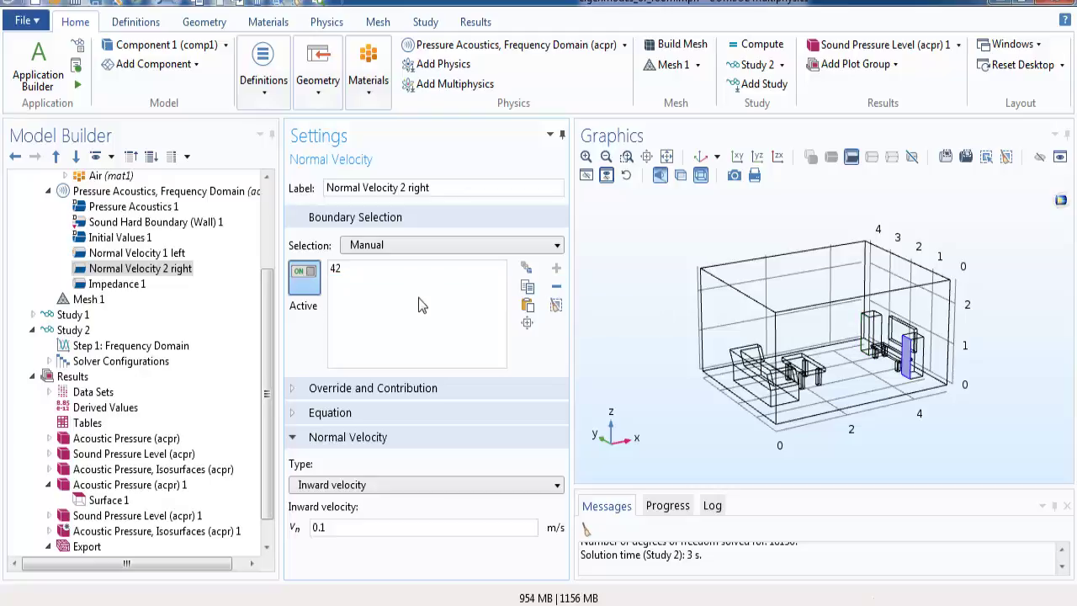
# Compare with Normal Velocity 1 left and set Normal Velocity 2 right's inward velocity to -0.1 m/s.
pyautogui.click(123, 255)
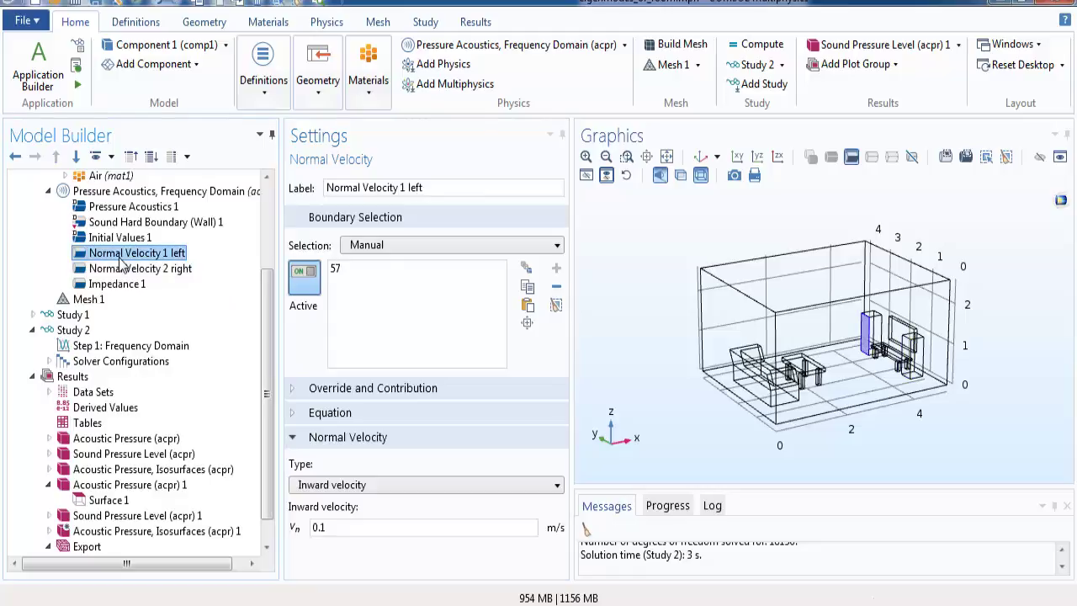
pyautogui.click(131, 268)
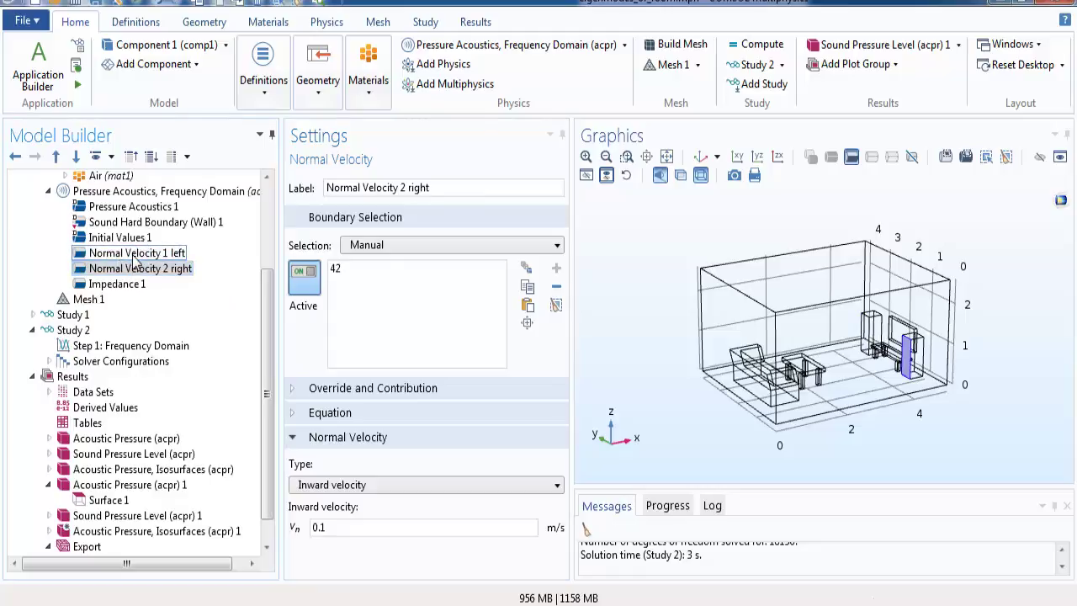
pyautogui.click(131, 253)
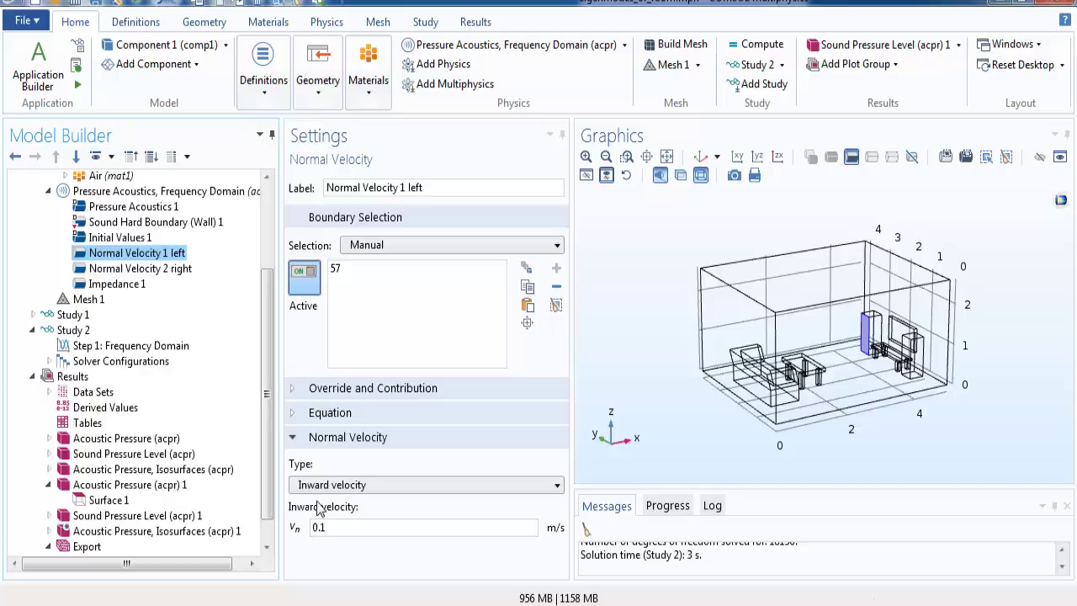
pyautogui.click(168, 268)
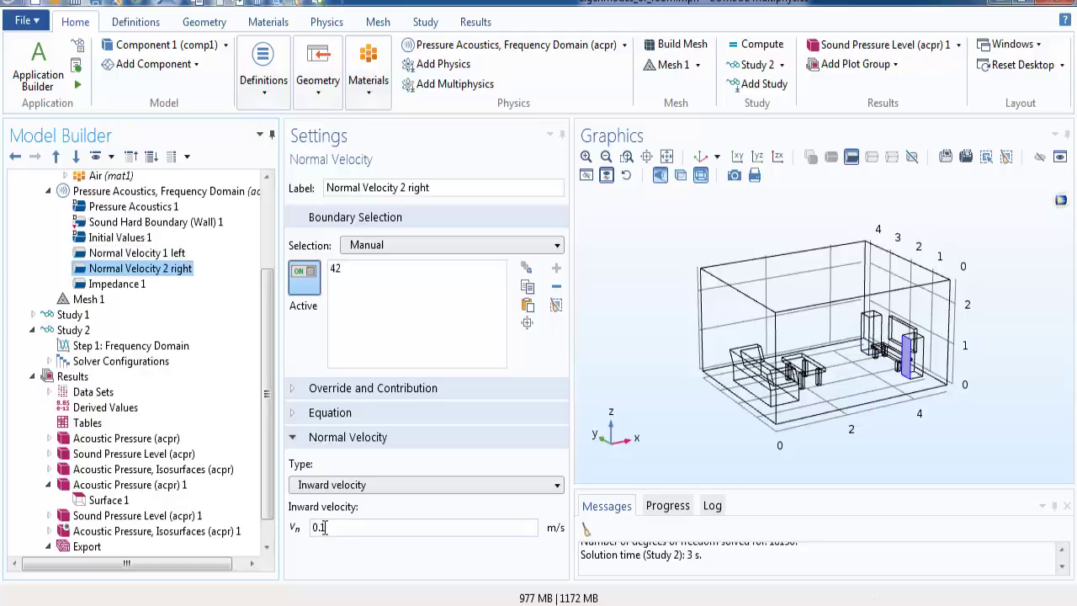
pyautogui.click(318, 526)
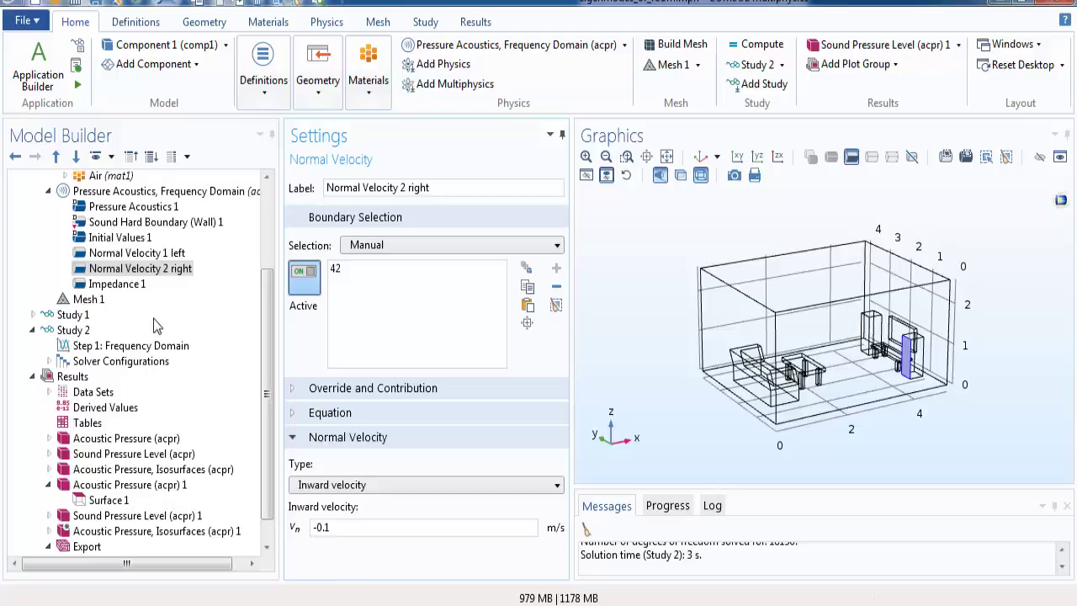
# Recompute Study 2's 100 Hz frequency-domain step with the out-of-phase speaker setup.
pyautogui.click(62, 346)
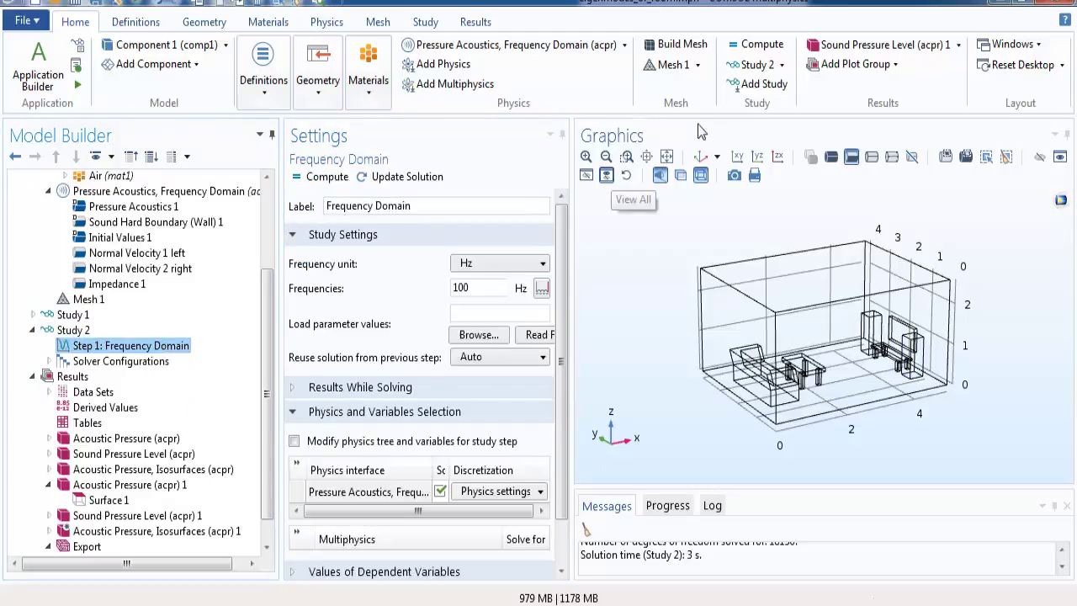
pyautogui.click(327, 176)
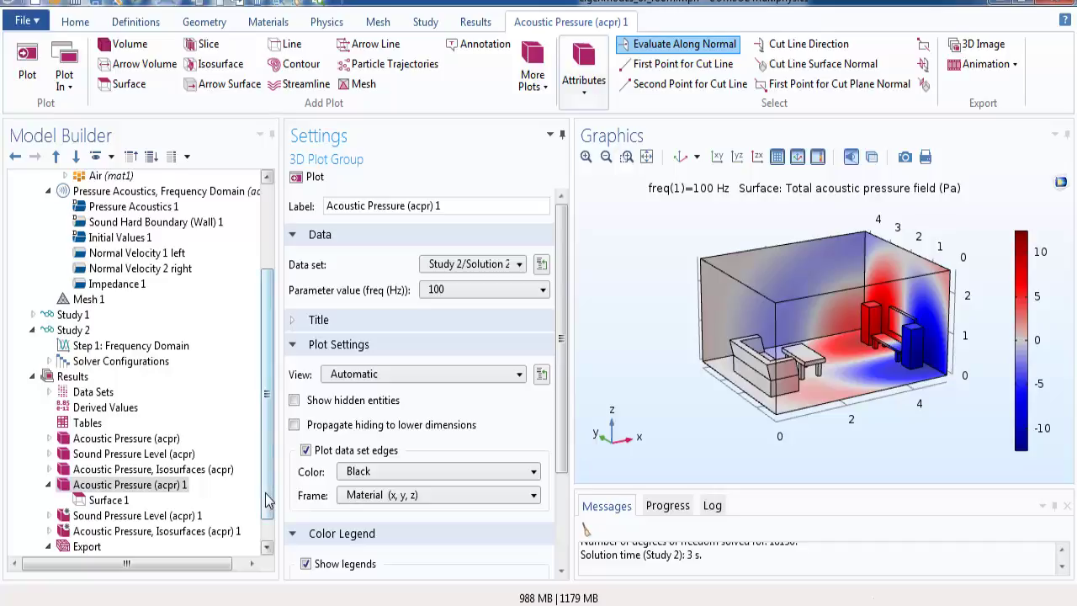
# Play Animation 1 with Acoustic Pressure (acpr) 1 as its subject.
pyautogui.scroll(-1, 257, 538)
pyautogui.click(122, 532)
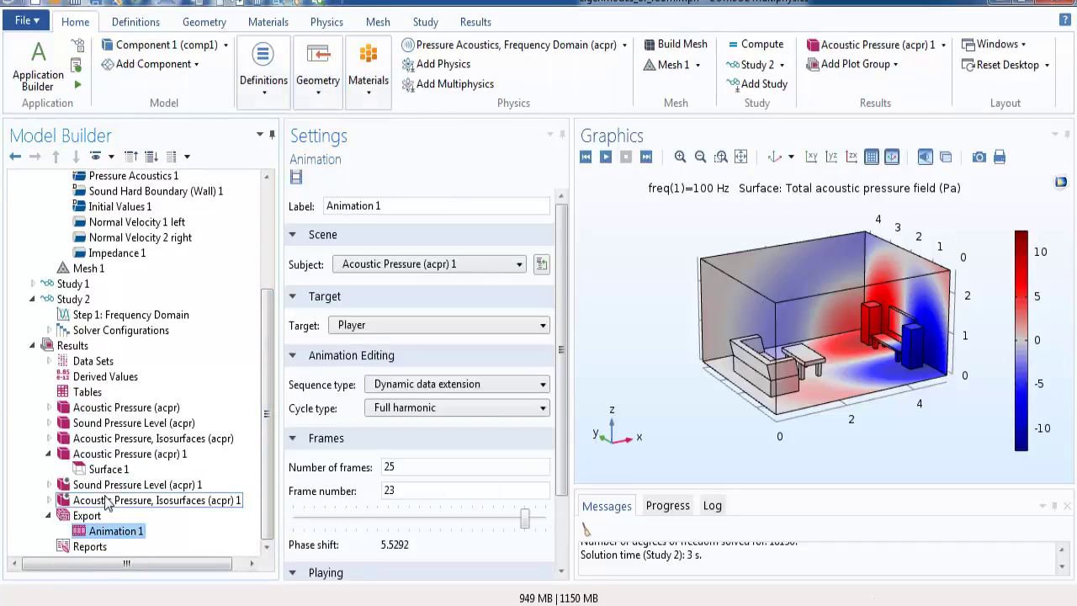
pyautogui.click(505, 264)
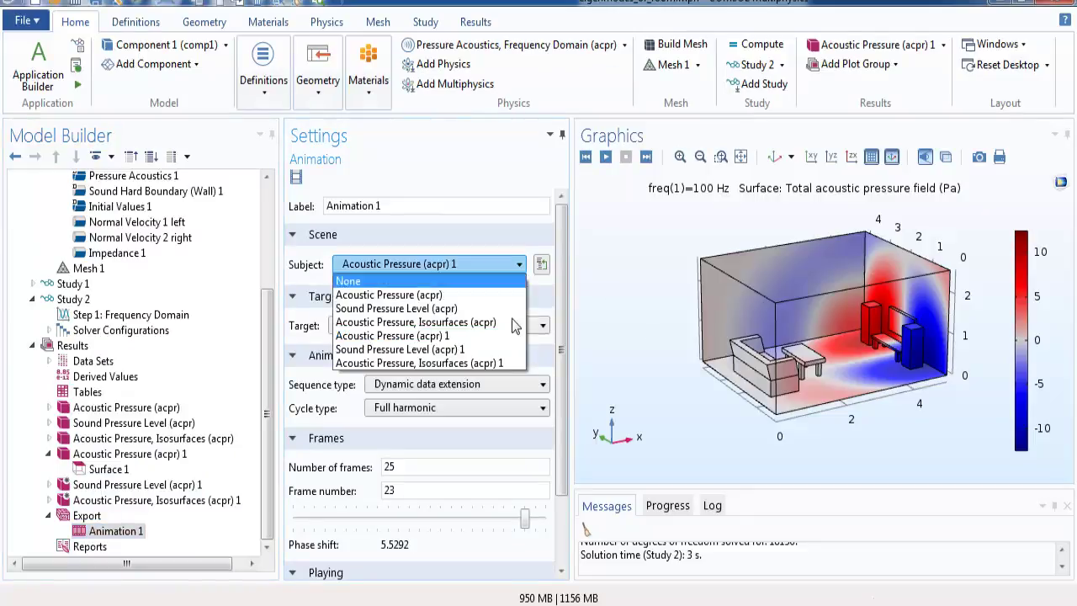
pyautogui.click(436, 337)
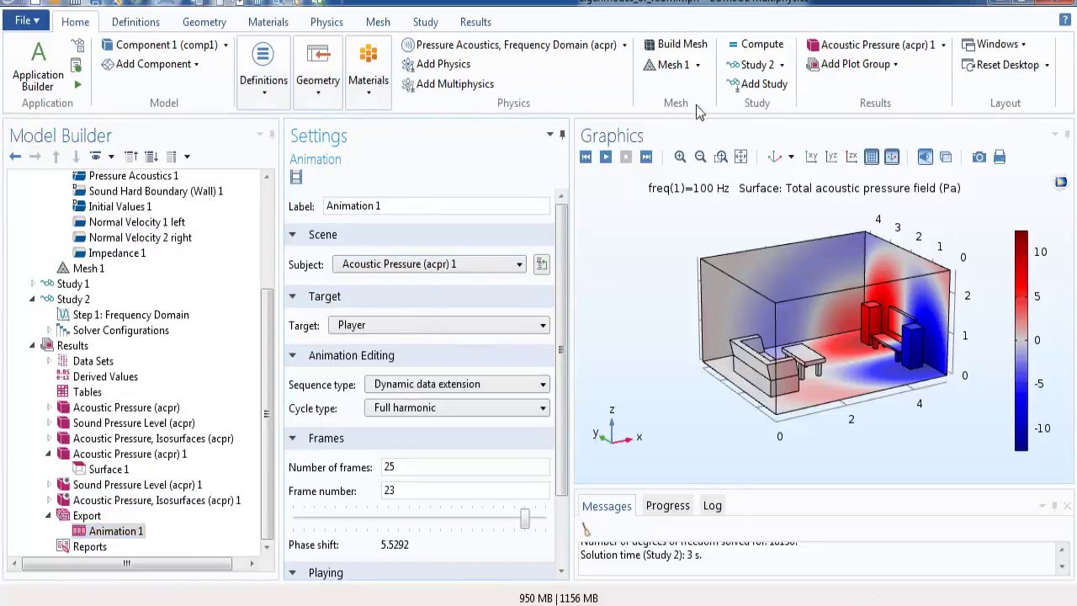
pyautogui.click(606, 157)
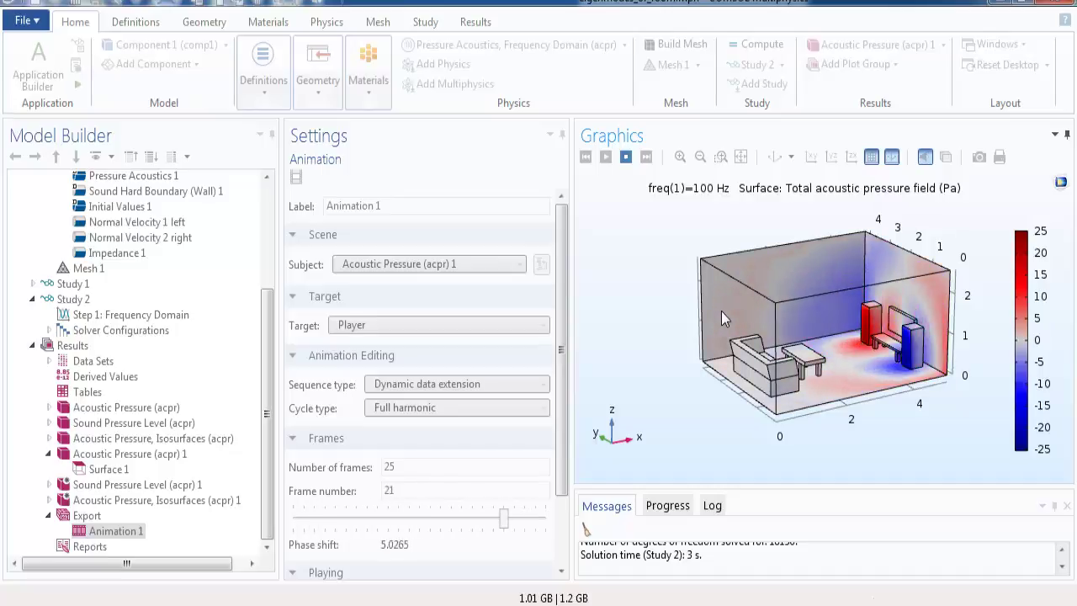
# Stop the animation and display the Sound Pressure Level (acpr) 1 plot.
pyautogui.click(626, 160)
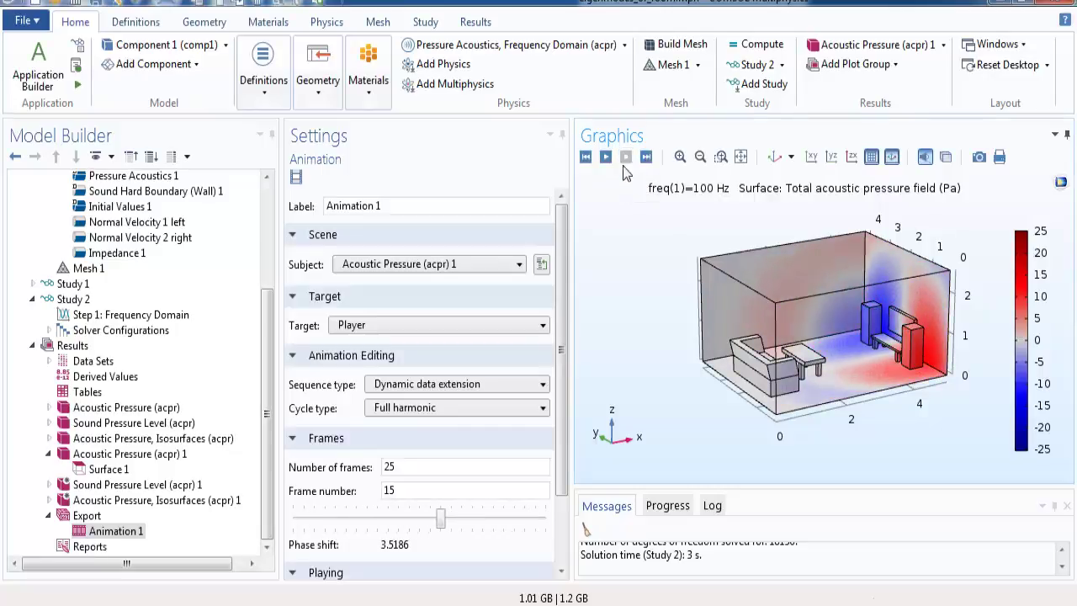
pyautogui.click(143, 485)
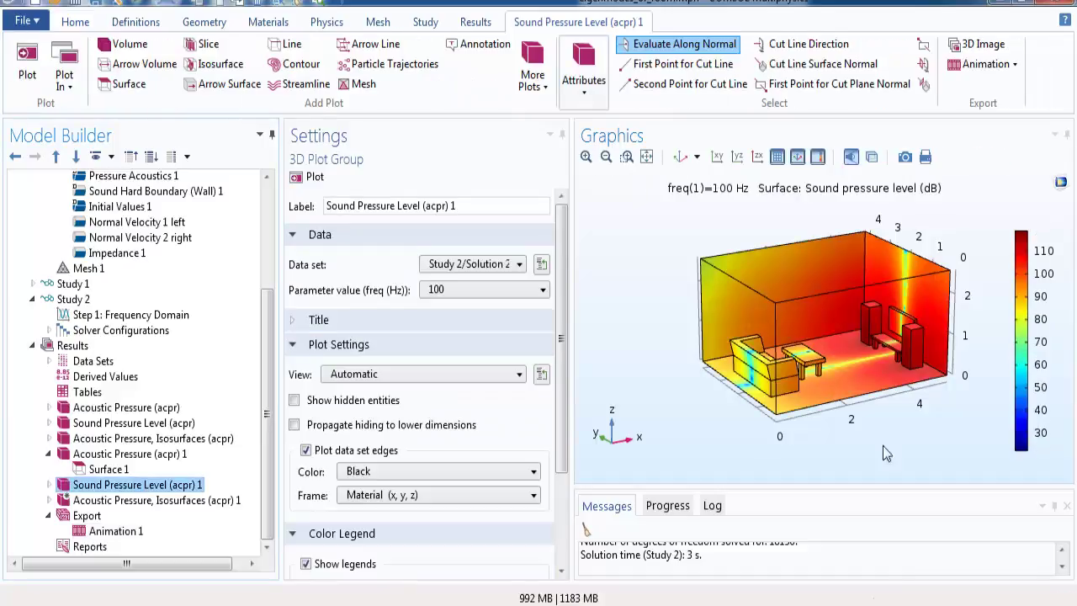